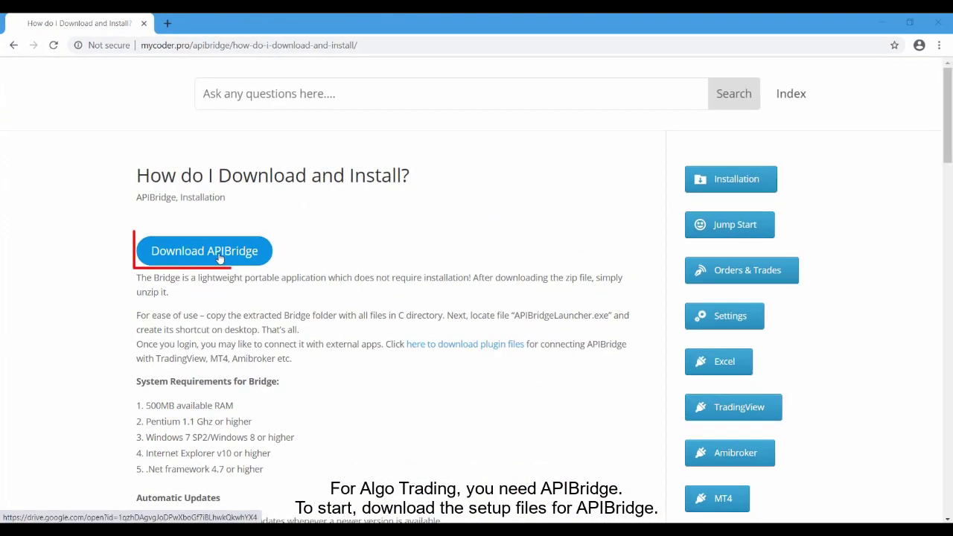
Download APIBridge.zip from the Google Drive preview and show it in the Downloads folder.
click(220, 257)
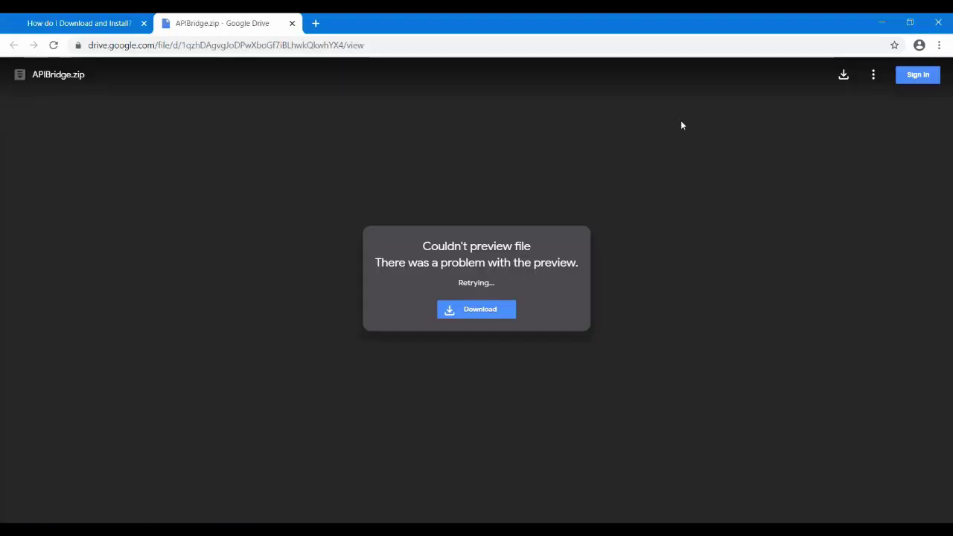
click(843, 76)
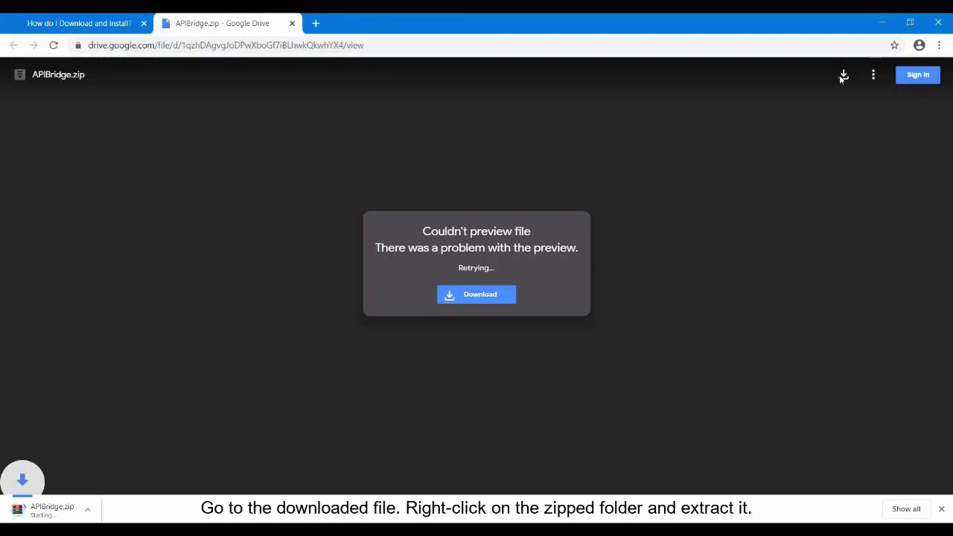
click(127, 512)
click(149, 466)
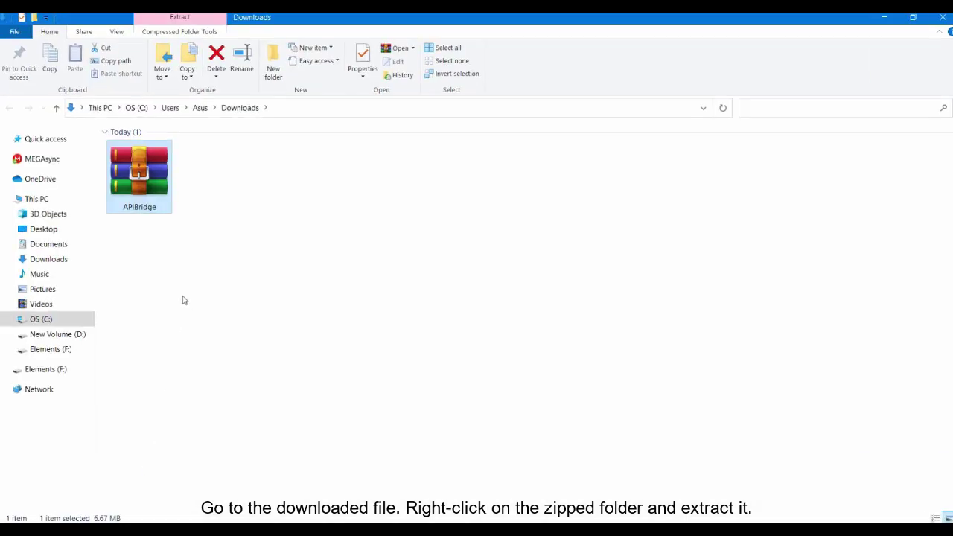
Extract APIBridge.zip and paste the APIBridge folder into the C drive.
right_click(136, 179)
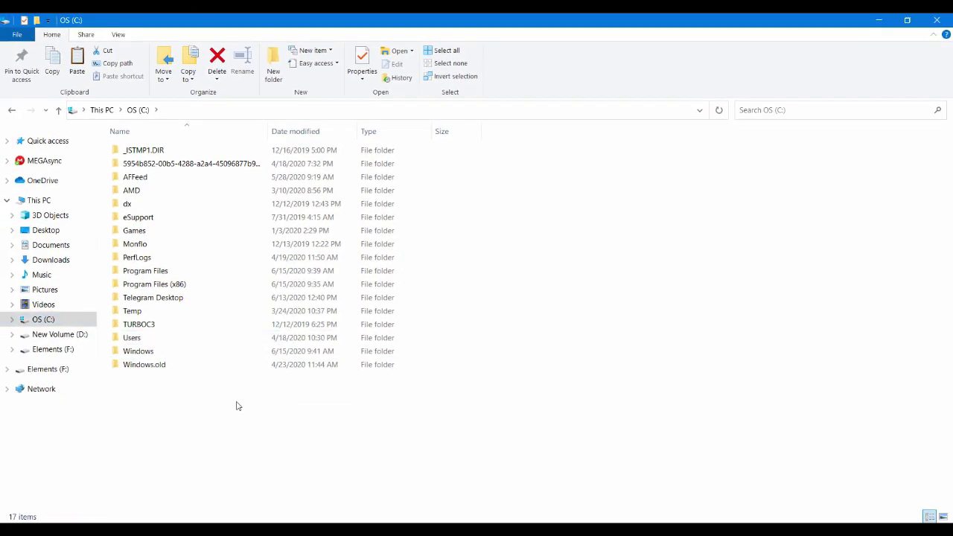
right_click(237, 405)
click(263, 324)
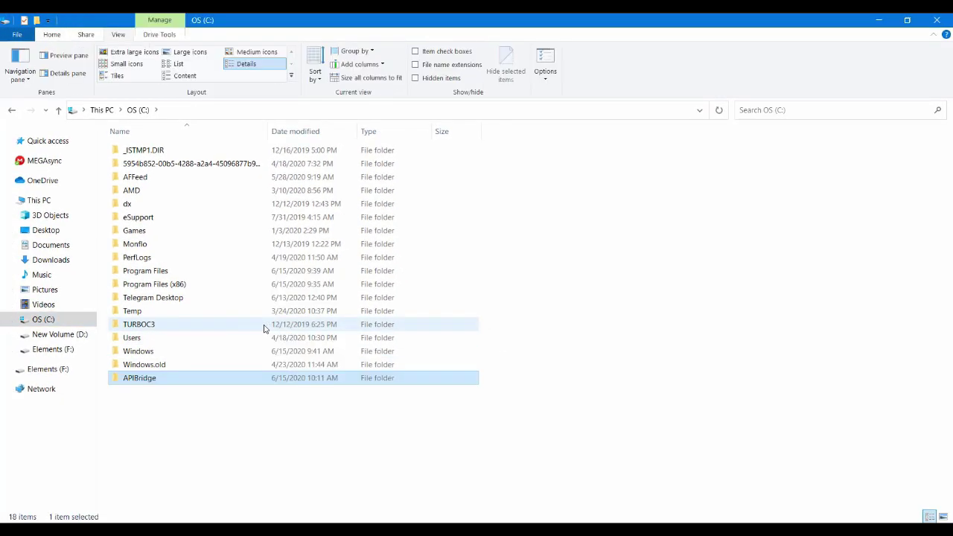
click(265, 408)
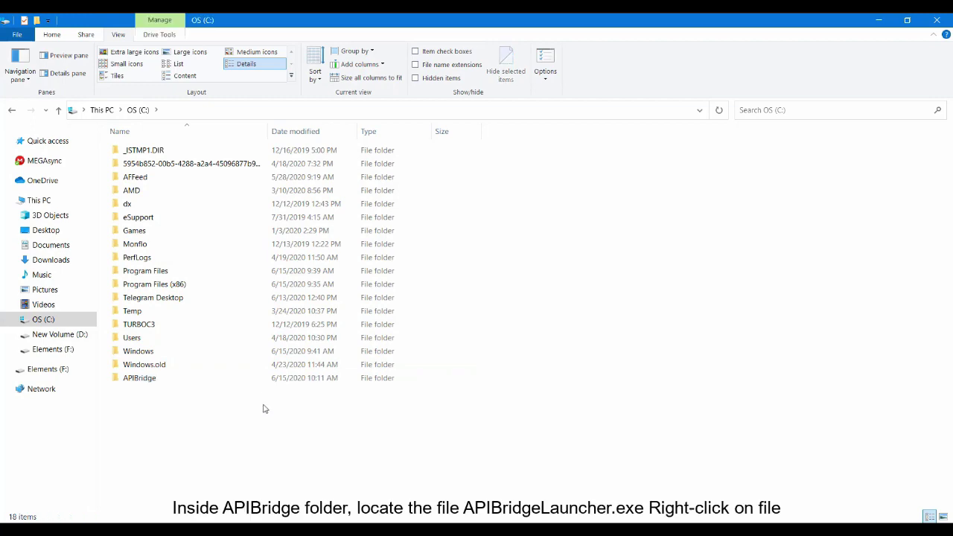
Send the APIBridgeLauncher application from the APIBridge folder to the desktop as a shortcut.
click(225, 381)
double_click(226, 381)
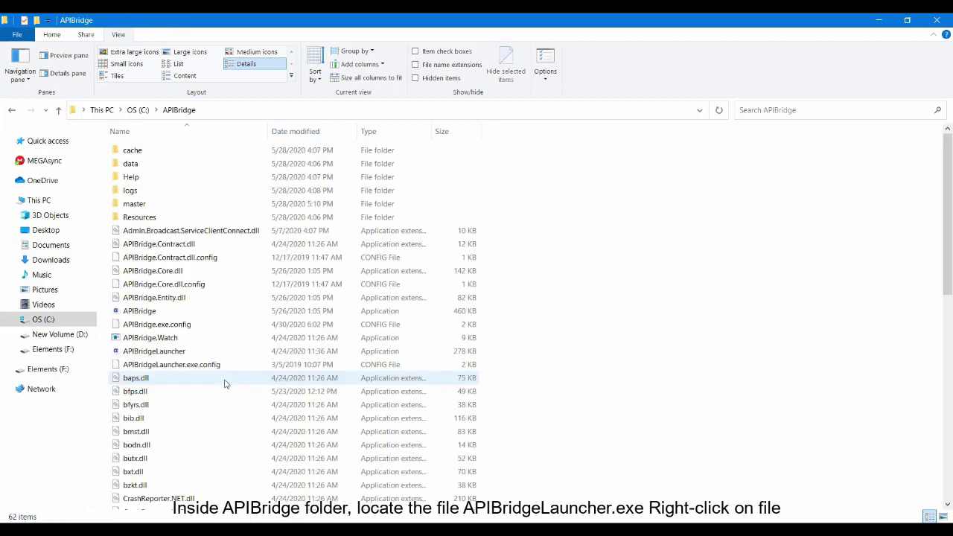
click(208, 353)
right_click(166, 336)
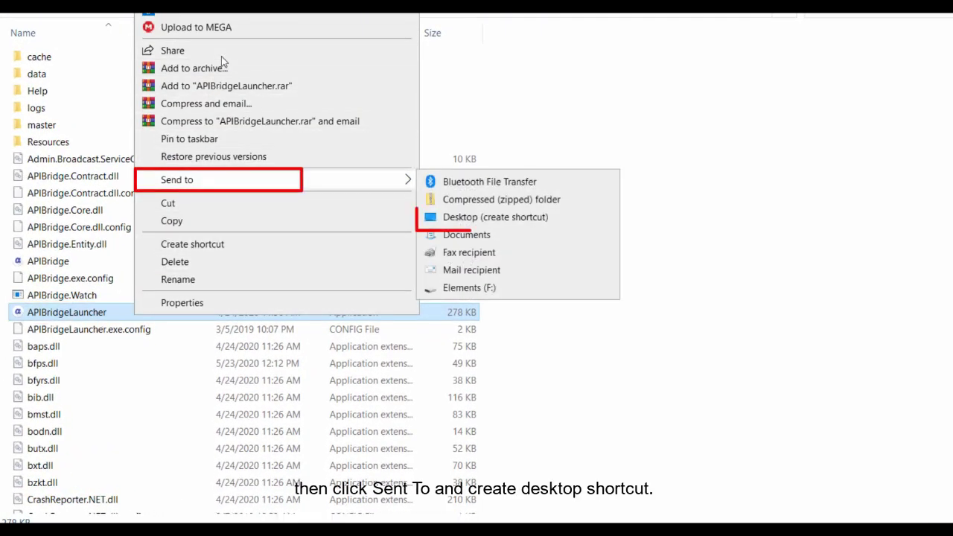
click(469, 217)
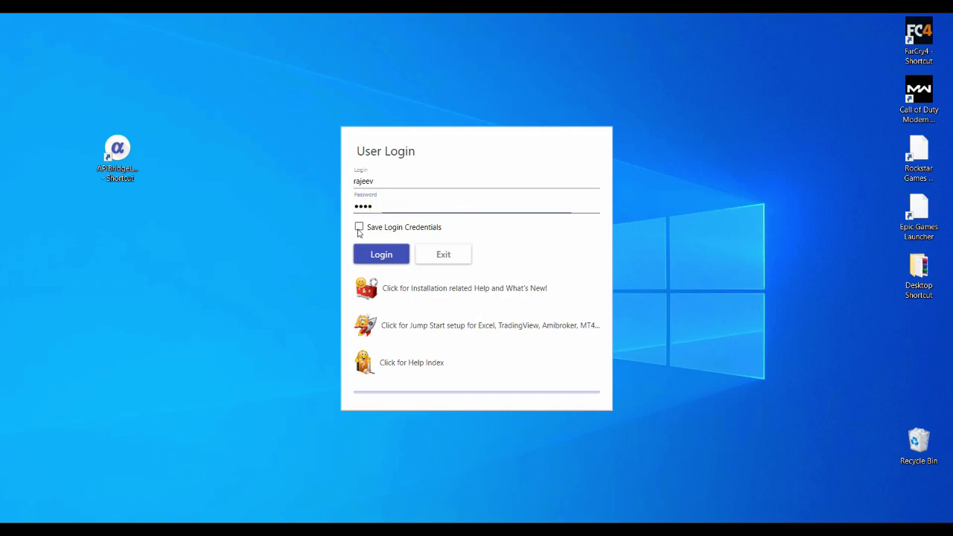
Log in to APIBridge with the entered credentials and open APIBridge Help.
click(370, 252)
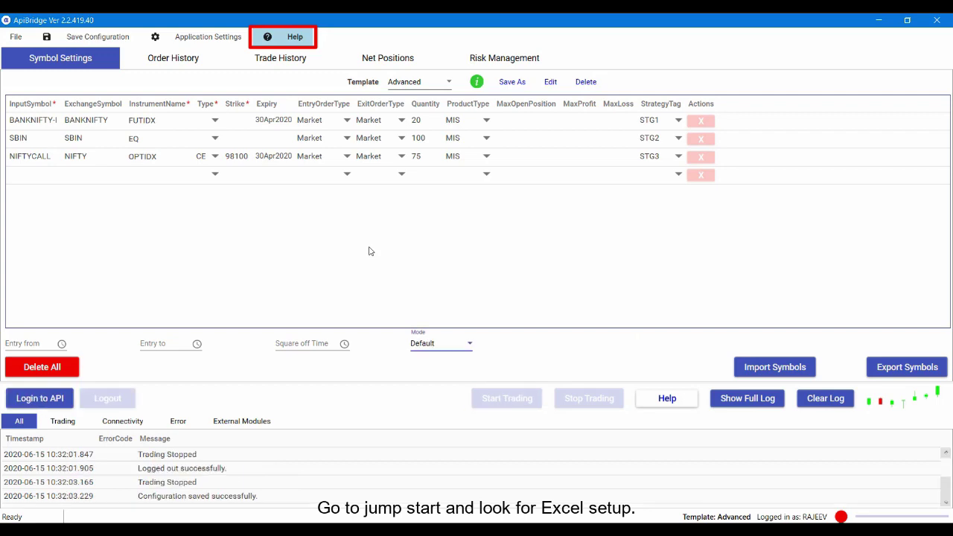
click(277, 37)
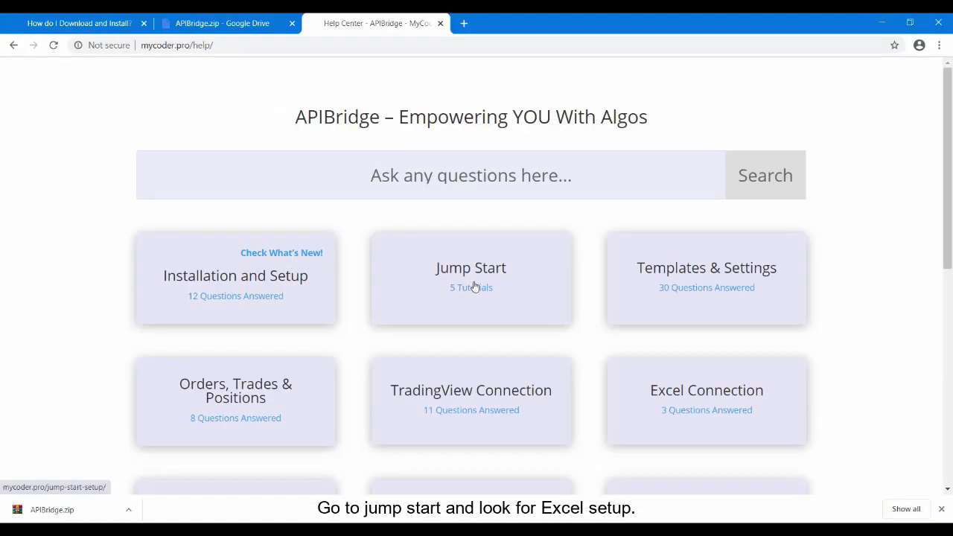
From the Jump Start System Trading With Excel guide, download Excel Plugin.zip via the 'here' link.
click(474, 283)
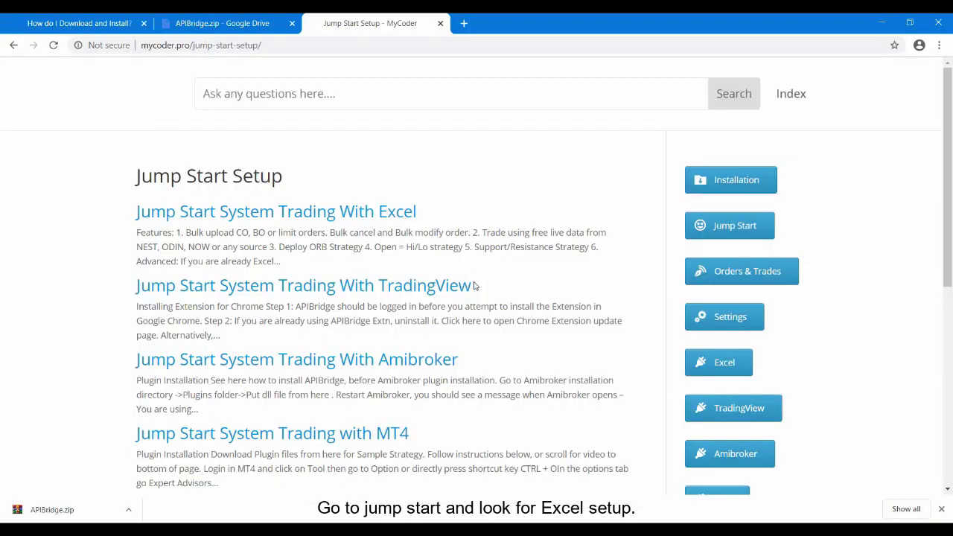
click(214, 216)
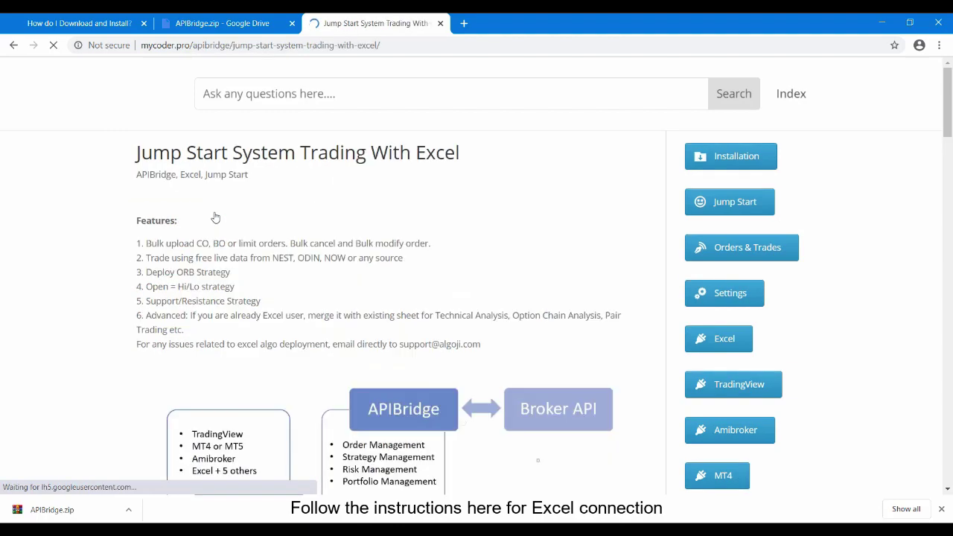
scroll(357, 220, down, 3)
scroll(357, 220, down, 2)
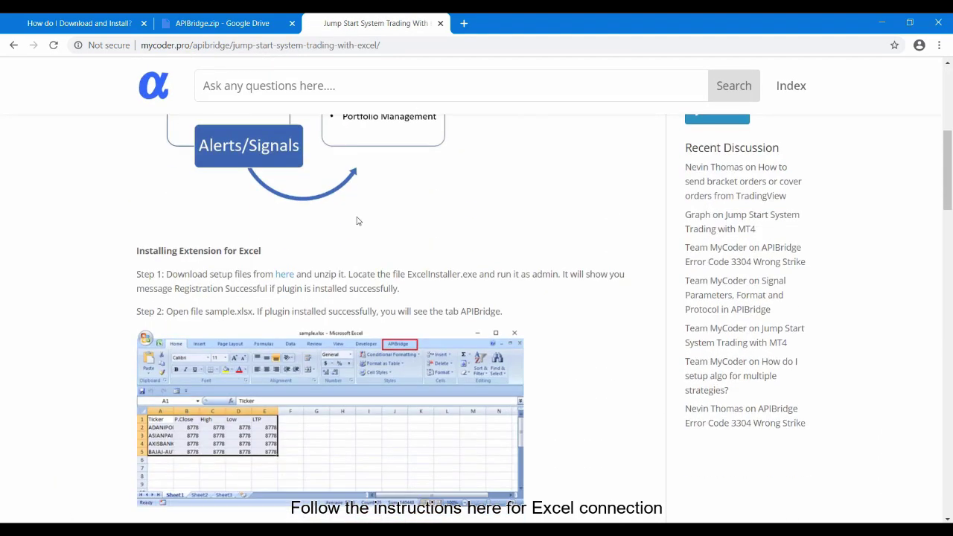
click(283, 276)
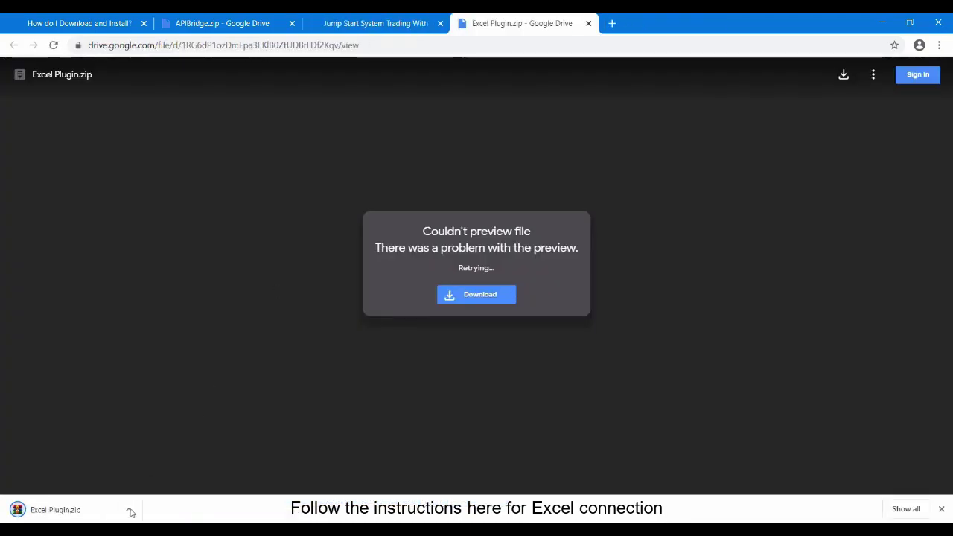
click(129, 510)
Extract Excel Plugin.zip and register the plugin by running ExcelInstaller as administrator.
click(142, 467)
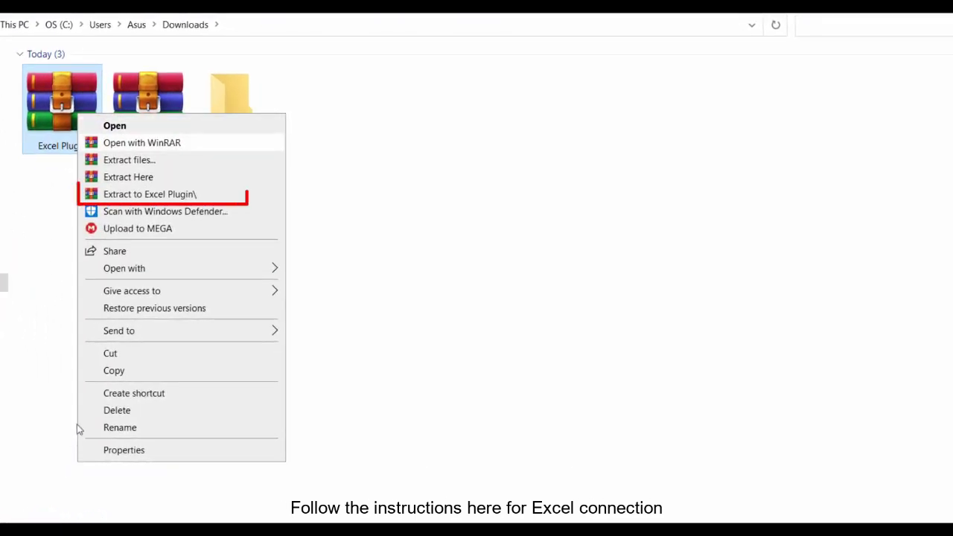
click(155, 201)
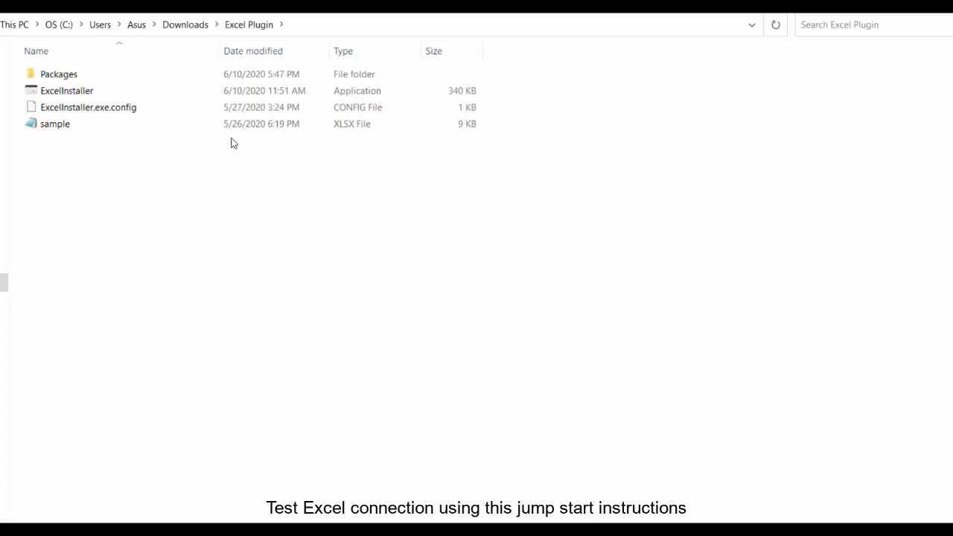
click(126, 90)
right_click(127, 91)
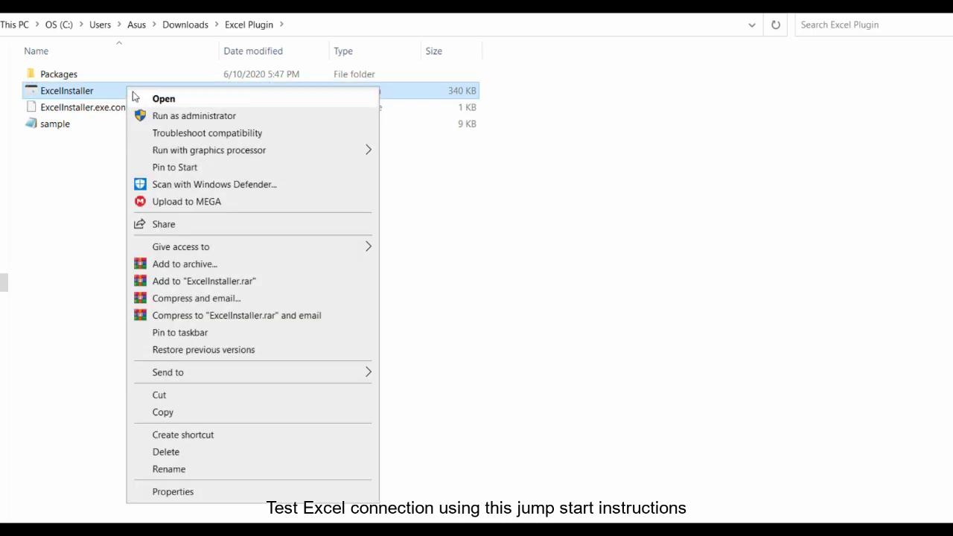
click(145, 115)
click(480, 203)
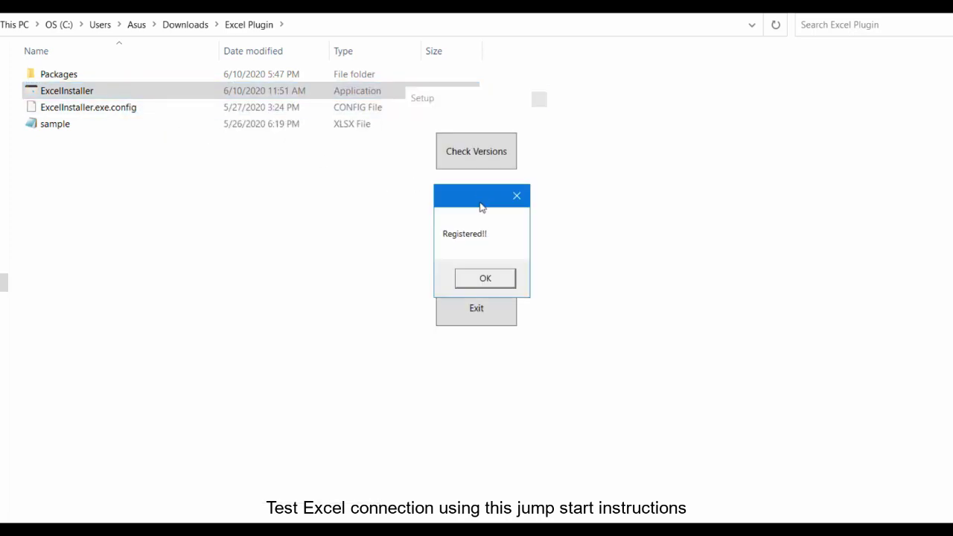
click(485, 279)
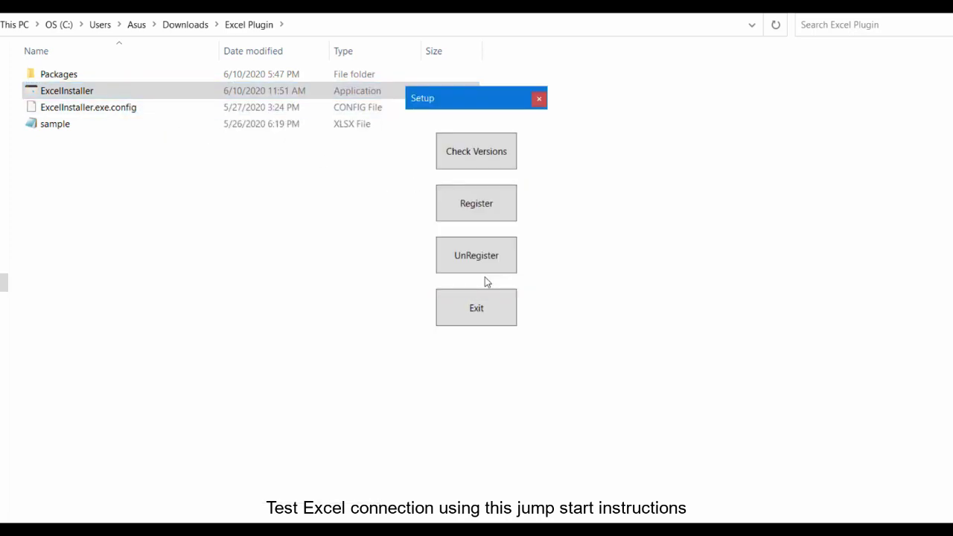
click(480, 296)
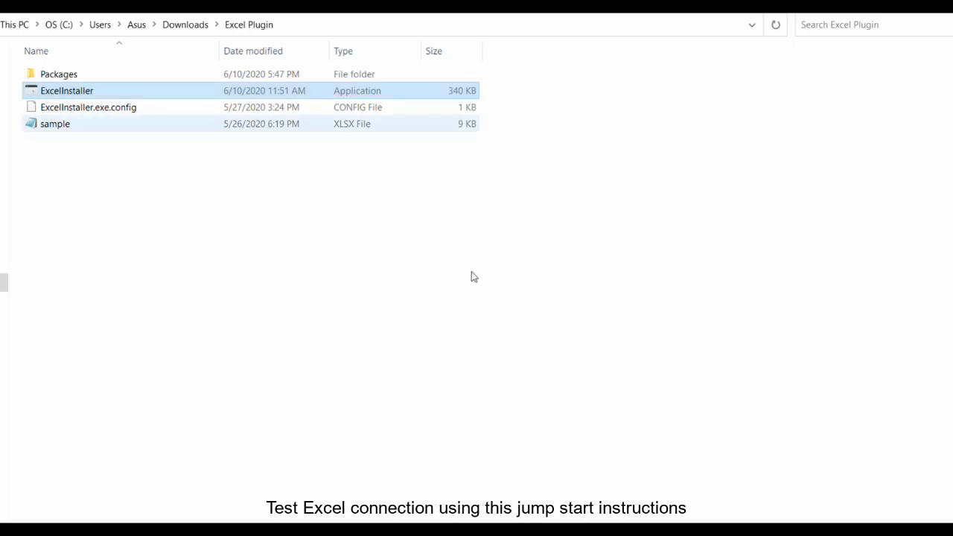
Open the sample workbook from the Excel Plugin folder in Excel.
click(111, 131)
right_click(110, 131)
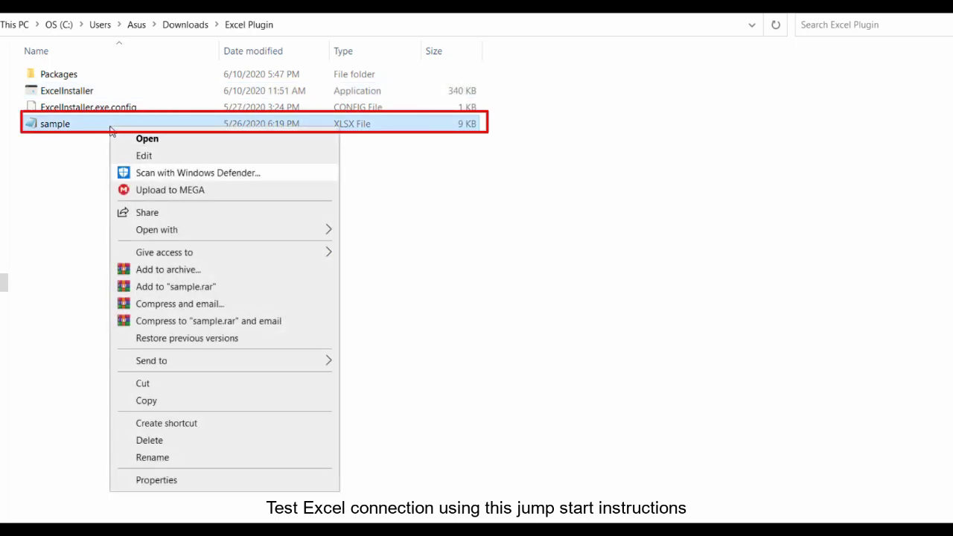
mouse_move(163, 235)
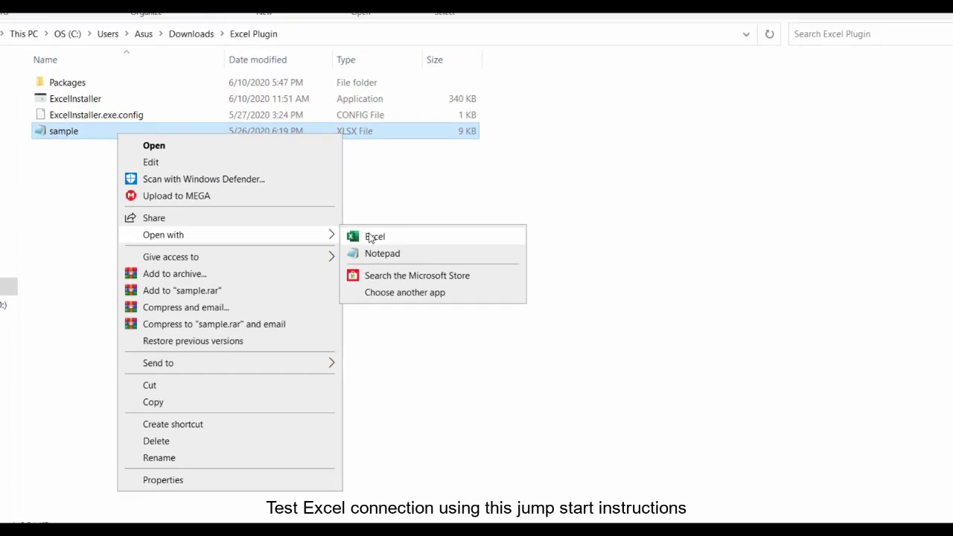
click(370, 234)
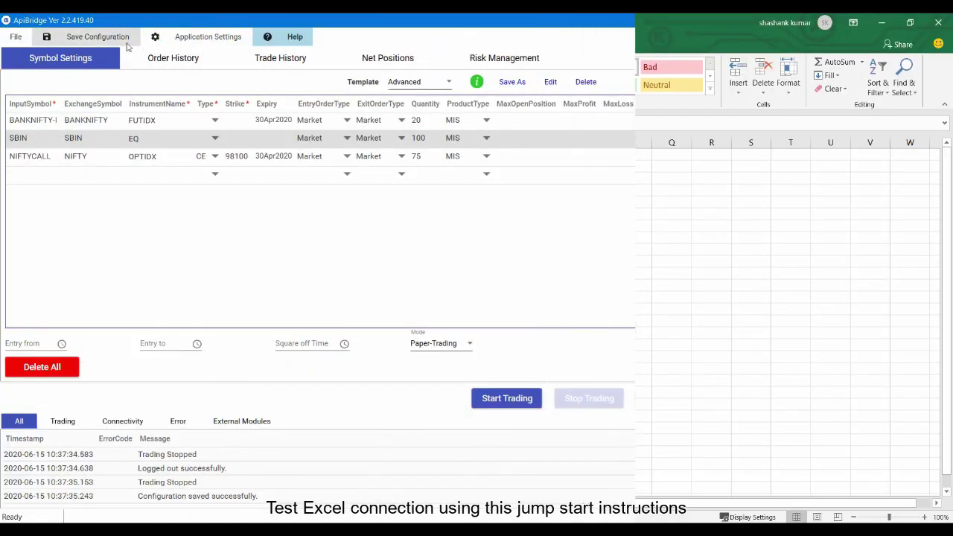
Add APIBridge signal columns, send an SBIN LE signal, and confirm the 100-share paper trade in Trade History.
click(508, 400)
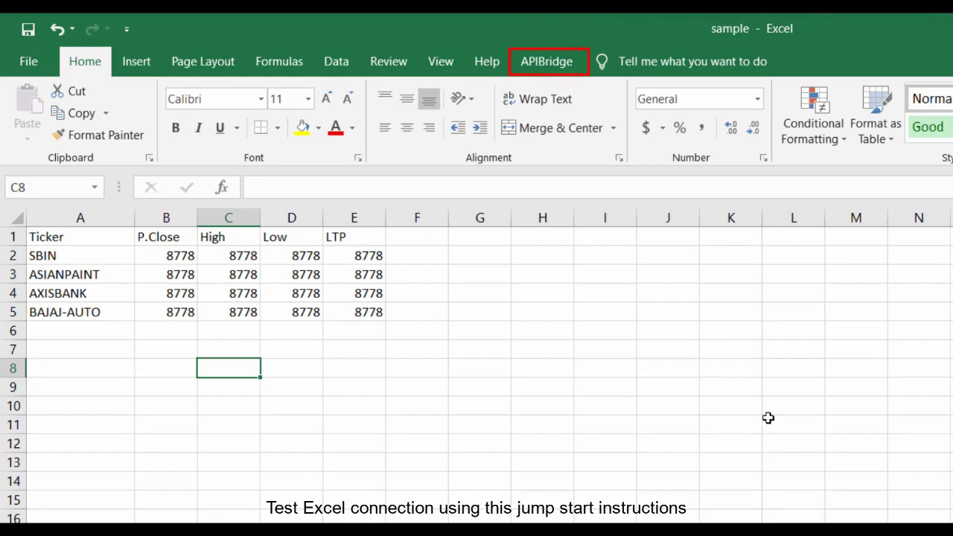
click(541, 66)
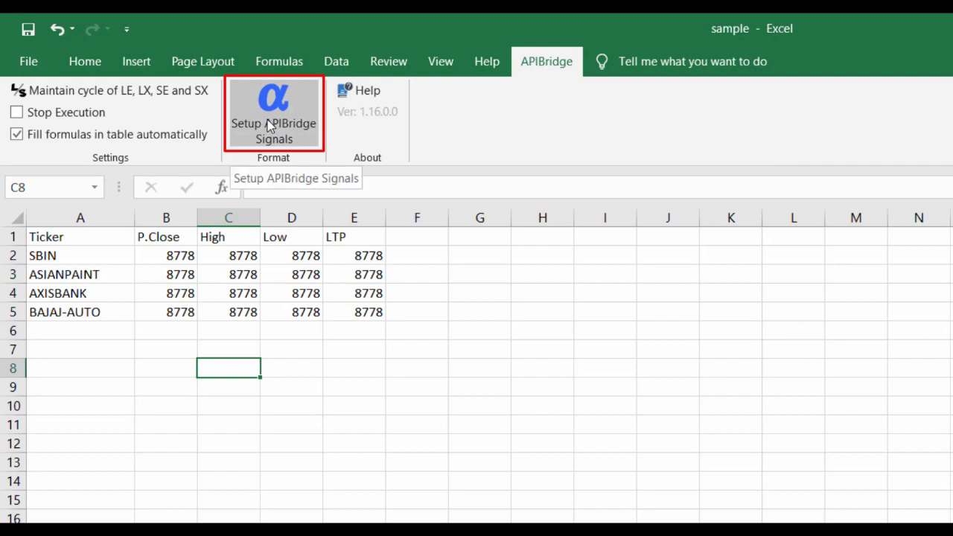
click(270, 126)
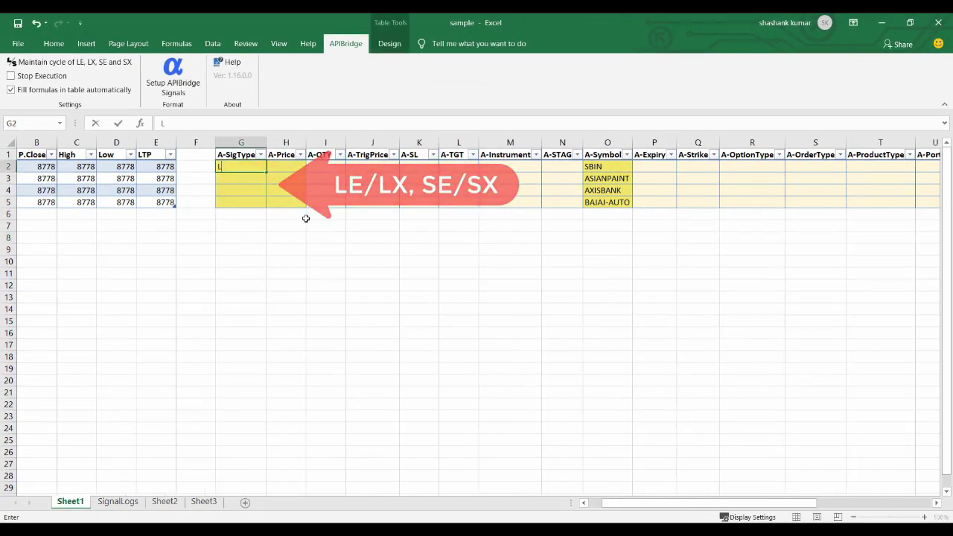
text(E)
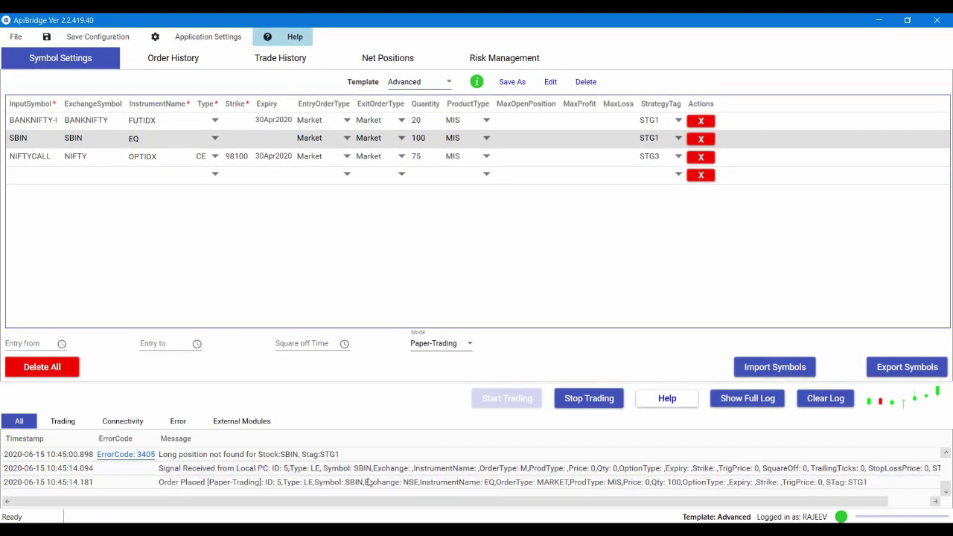
click(280, 64)
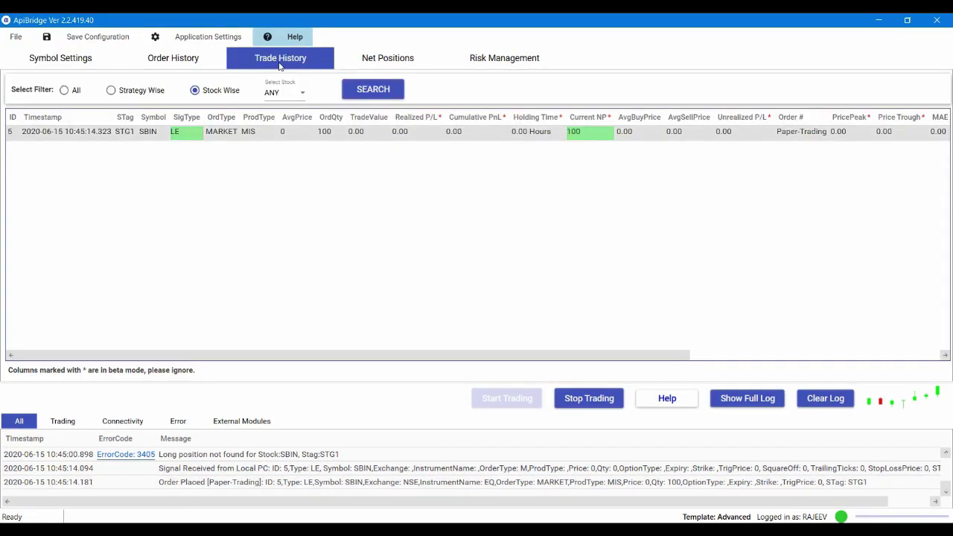
click(87, 64)
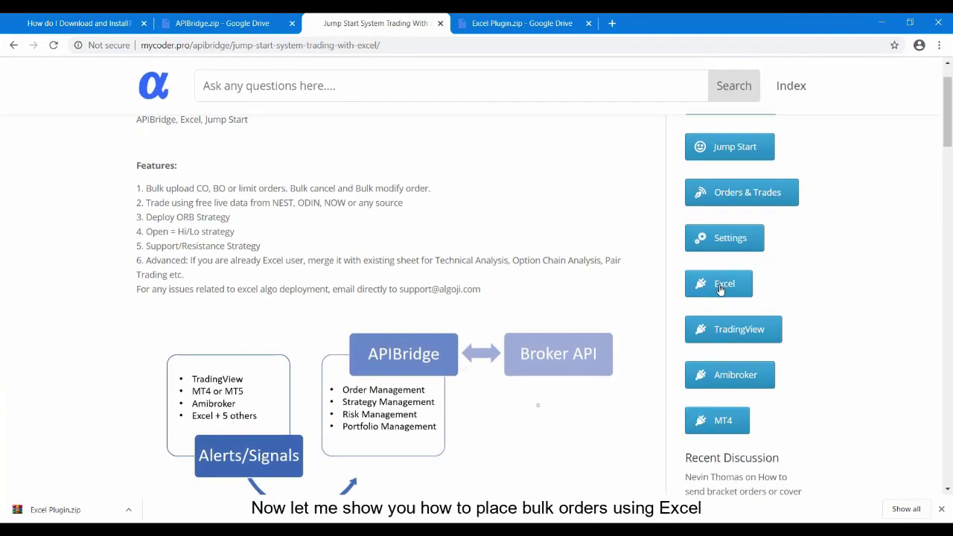
Open the 'Excel for bulk order placement, modification, cancellation' article and scroll to Bulk Order Placement.
click(720, 287)
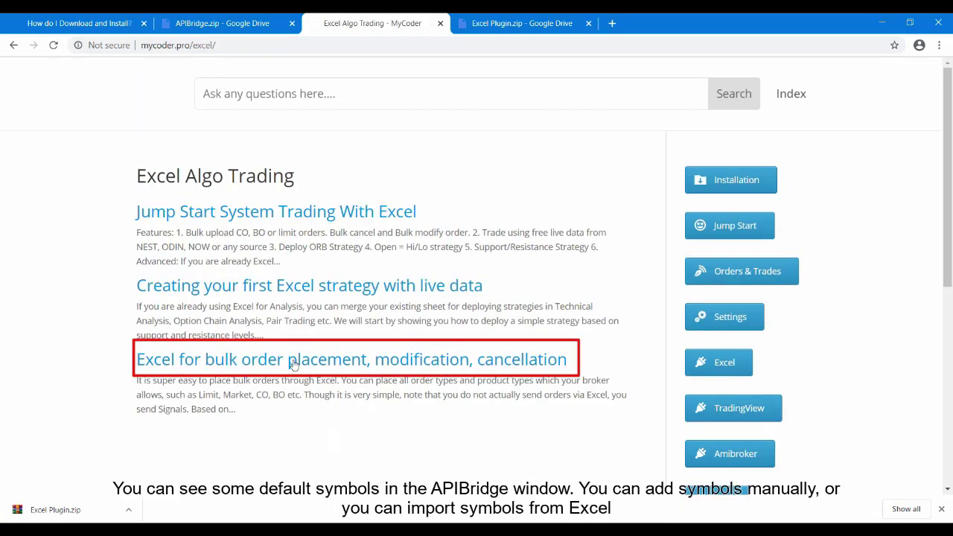
click(318, 361)
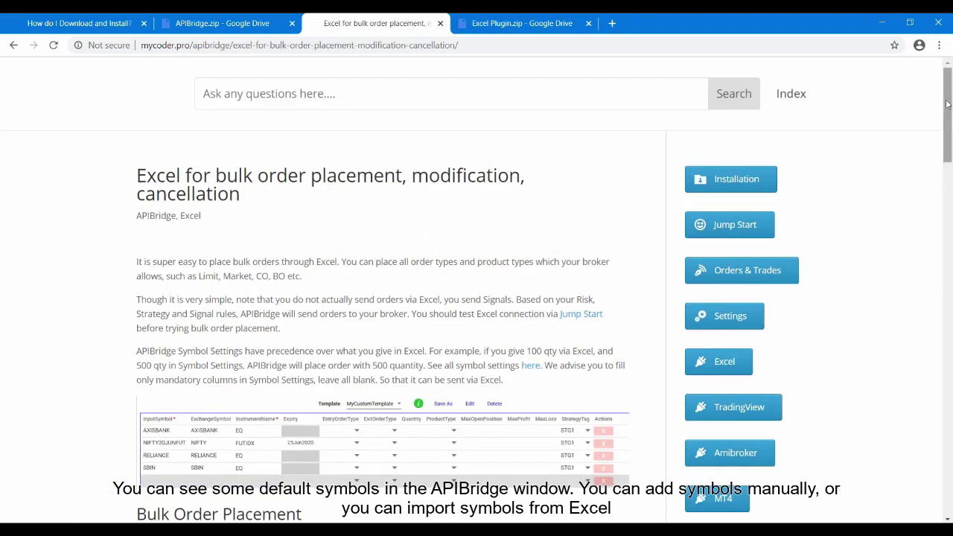
drag(949, 103, 950, 155)
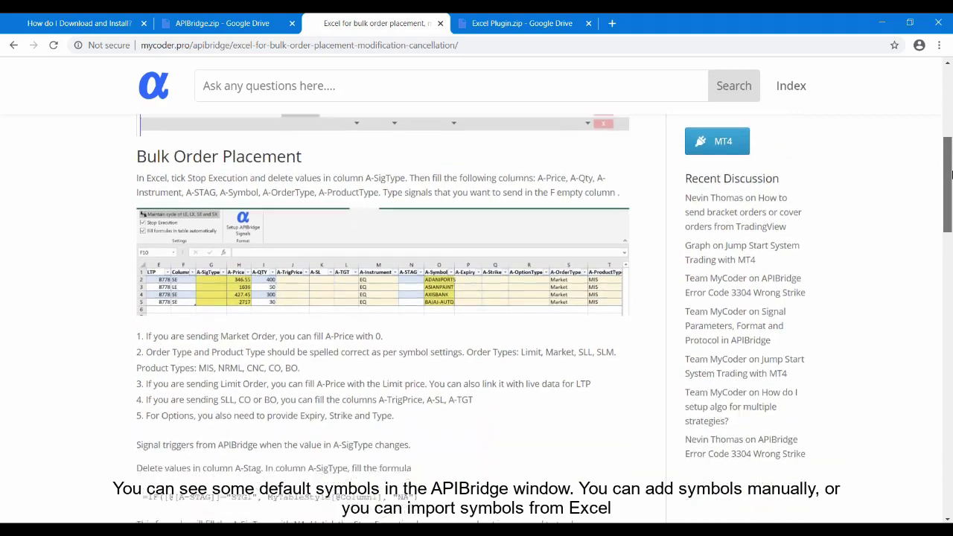
drag(951, 174, 951, 396)
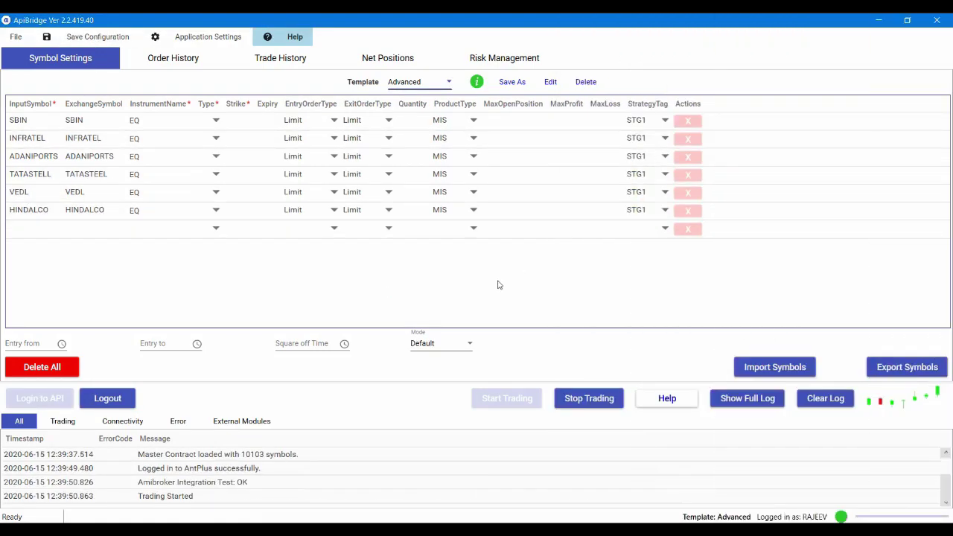
Enter the tickers INFRATEL, TATASTEEL, VEDL and HINDALCO in column A.
click(61, 198)
text(INFRATE)
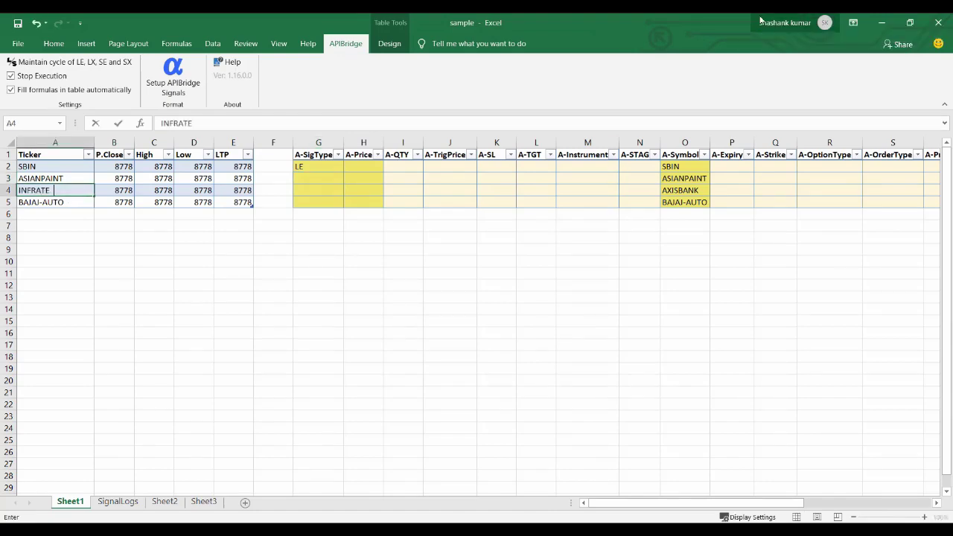
text(S)
key(Up)
key(Up)
text(TATASTEEL)
key(Down)
key(Down)
key(Down)
text(VEDL HANDALCO)
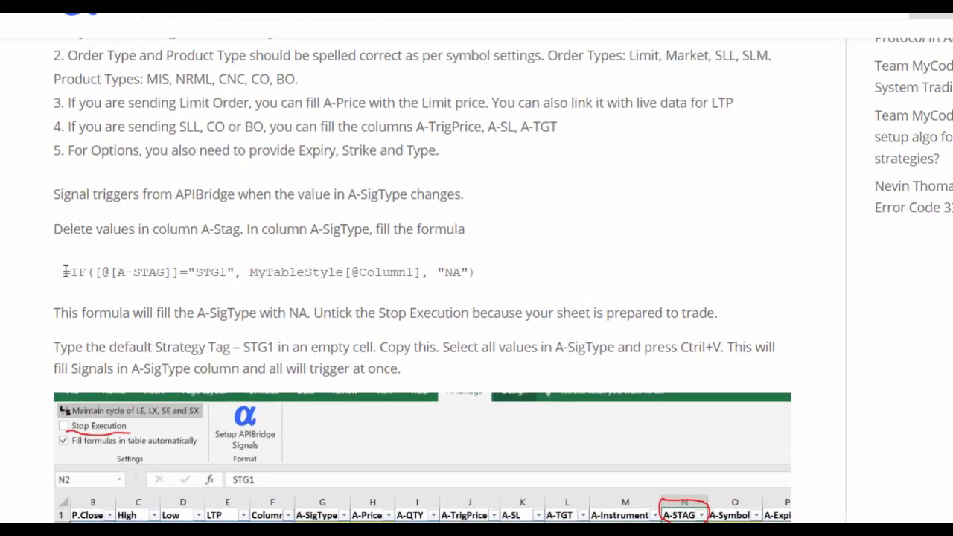
Paste the web page's IF signal formula into G2 so A-SigType shows NA for all rows.
drag(130, 271, 480, 269)
key(ctrl+c)
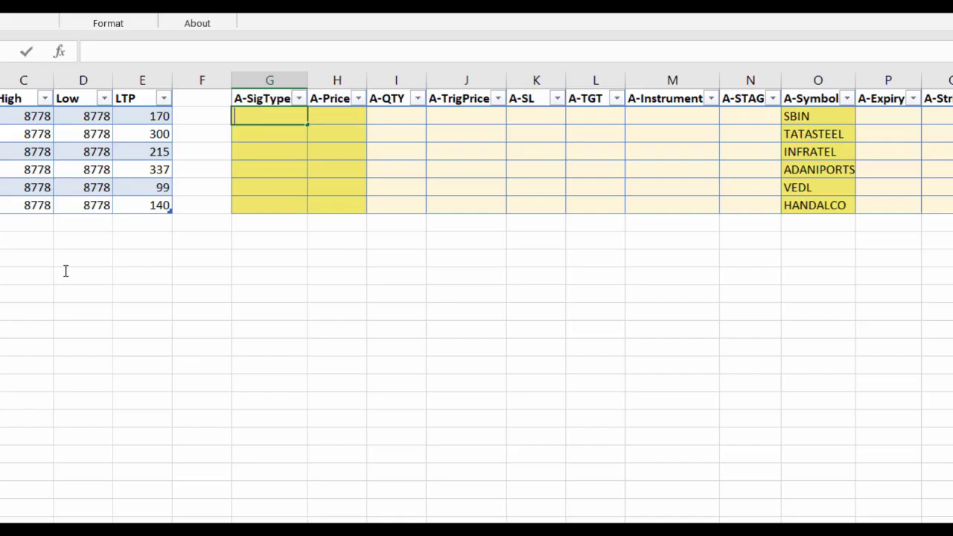
key(ctrl+v)
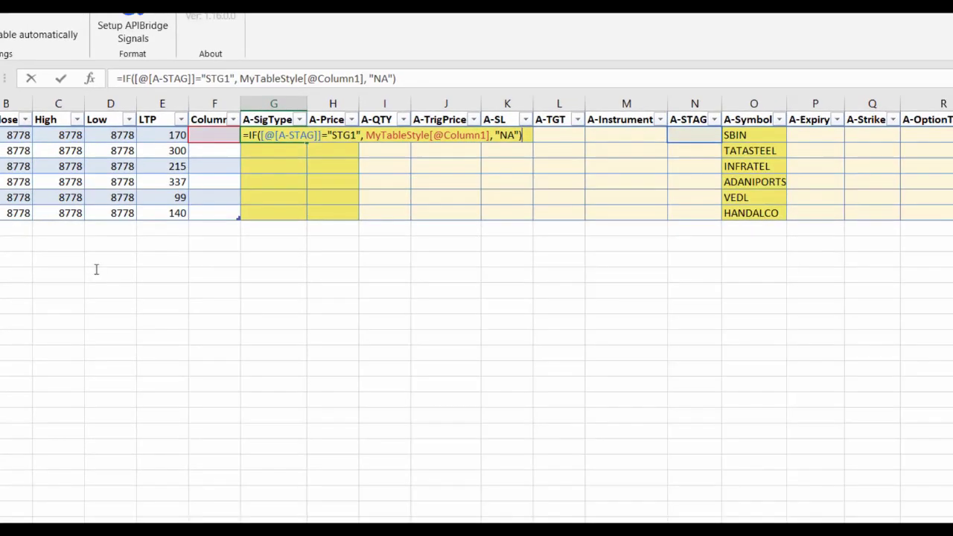
key(Return)
text(=)
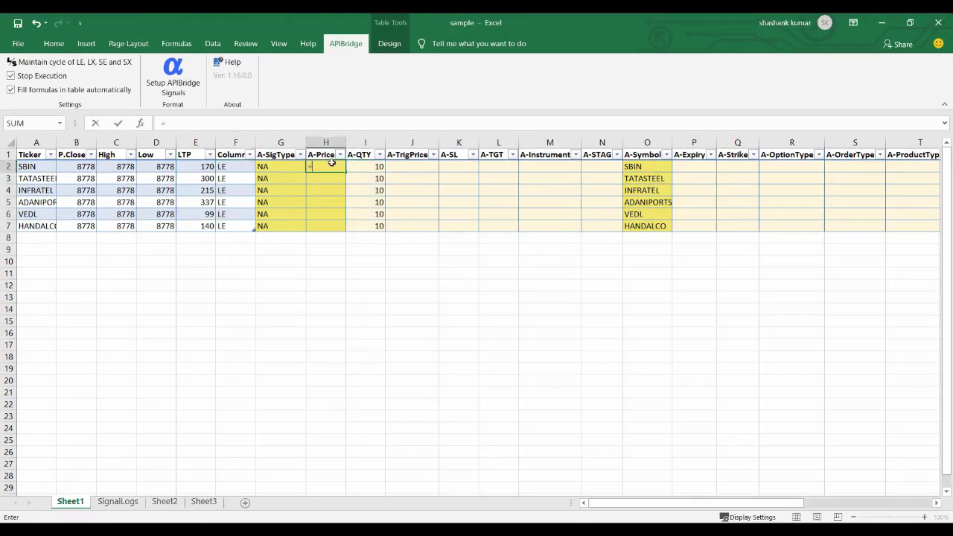
click(559, 169)
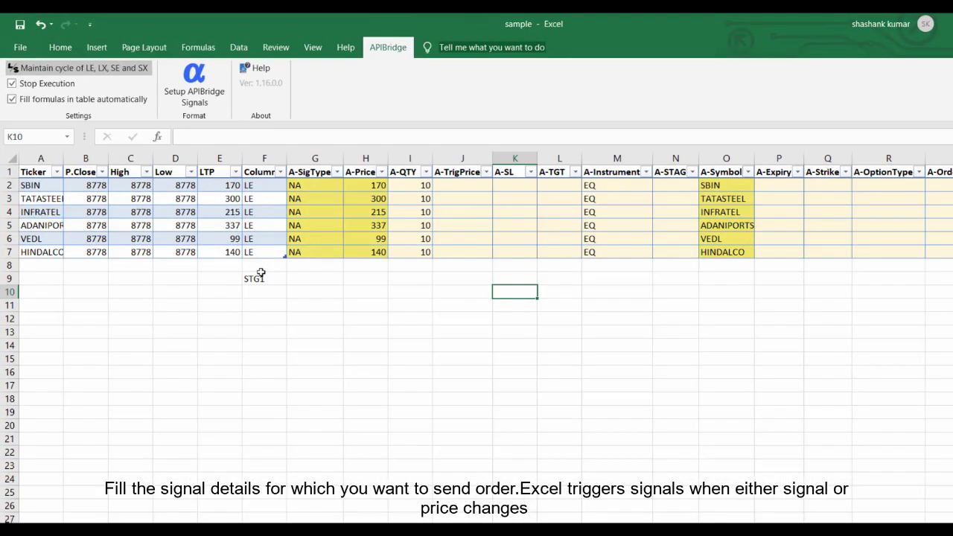
click(230, 246)
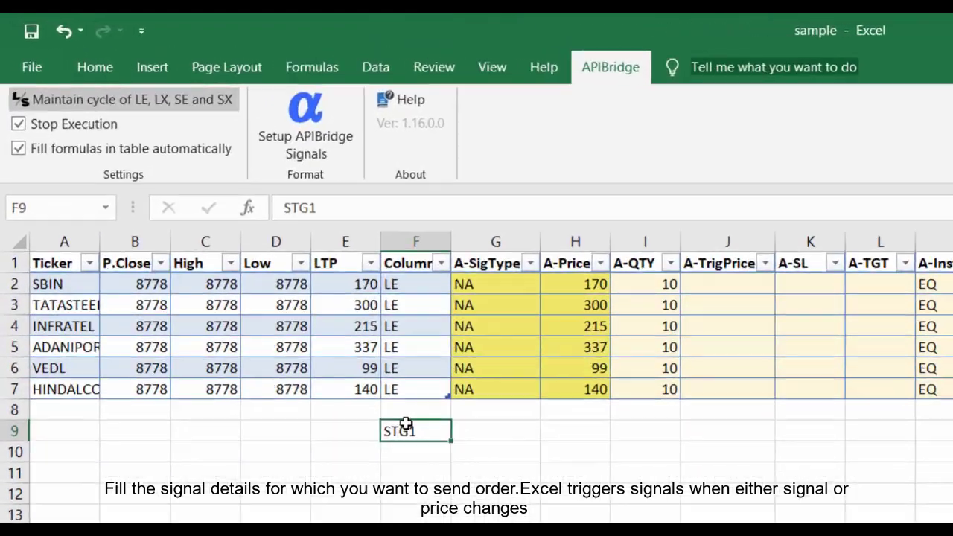
Untick Stop Execution and fill STG1 into A-STAG cells N2:N7 so the signals turn LE.
key(ctrl+z)
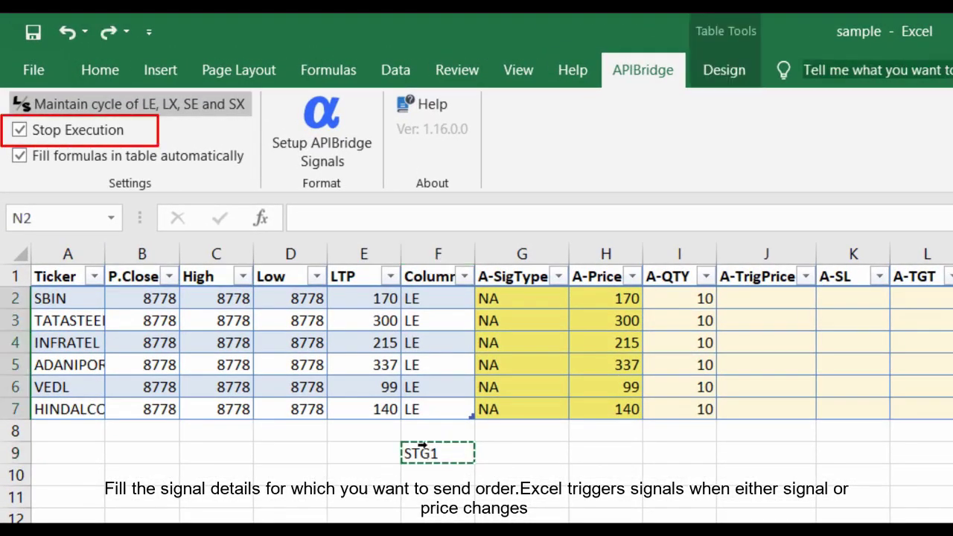
click(27, 134)
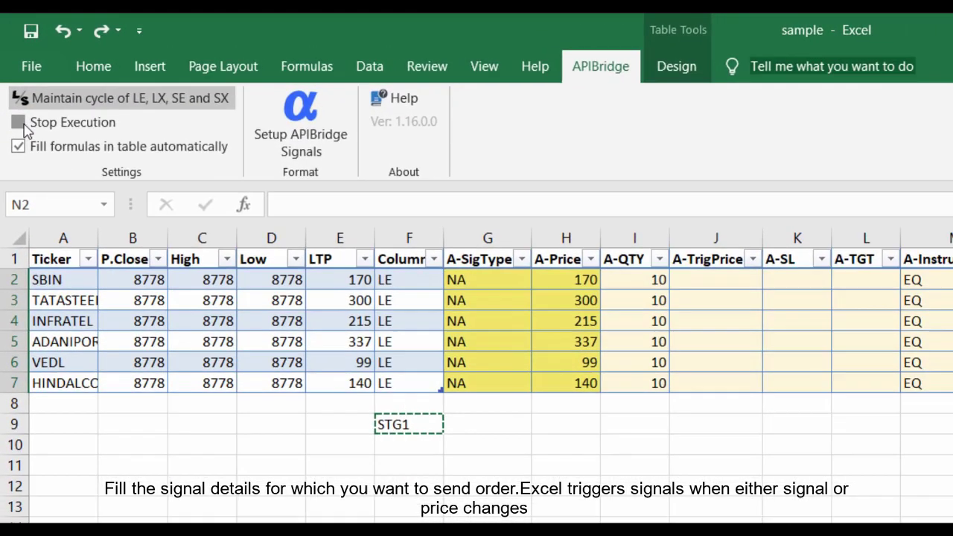
click(234, 250)
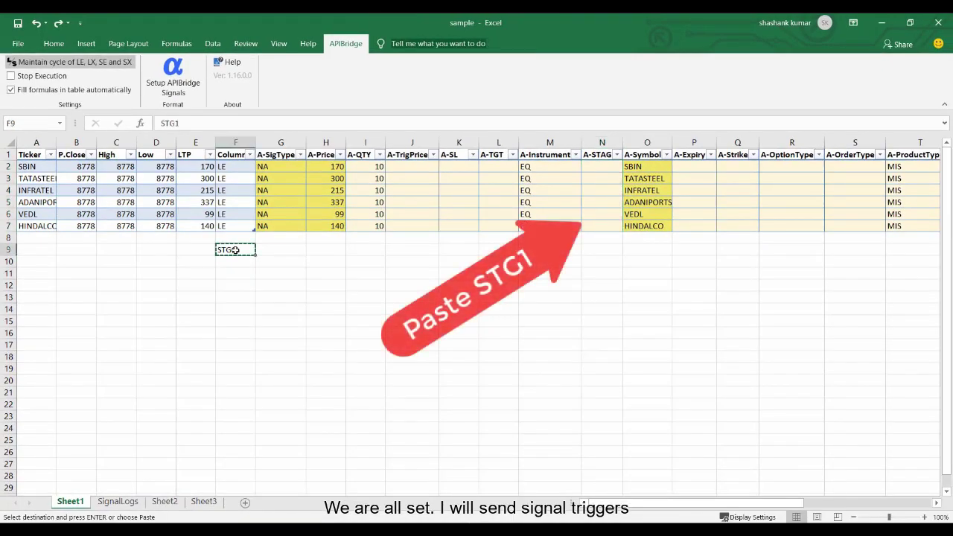
drag(594, 167, 592, 226)
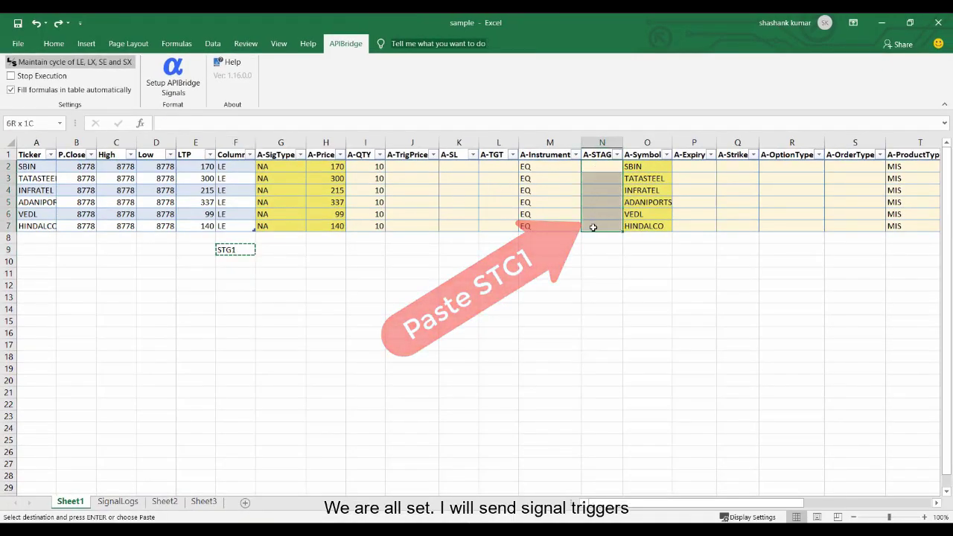
key(Return)
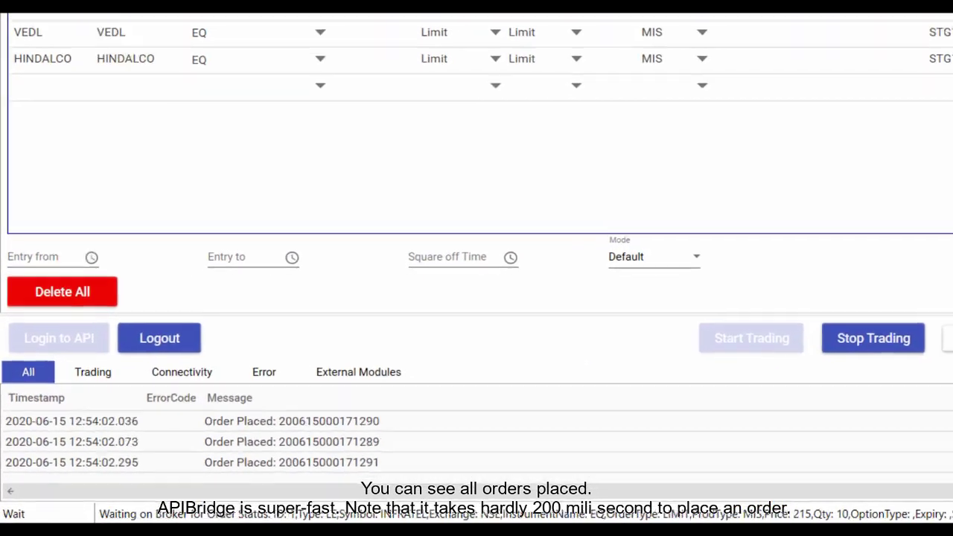
Enlarge and scroll the APIBridge log to read the Signal Received, Sending Order and Order Placed rows.
drag(724, 252, 739, 161)
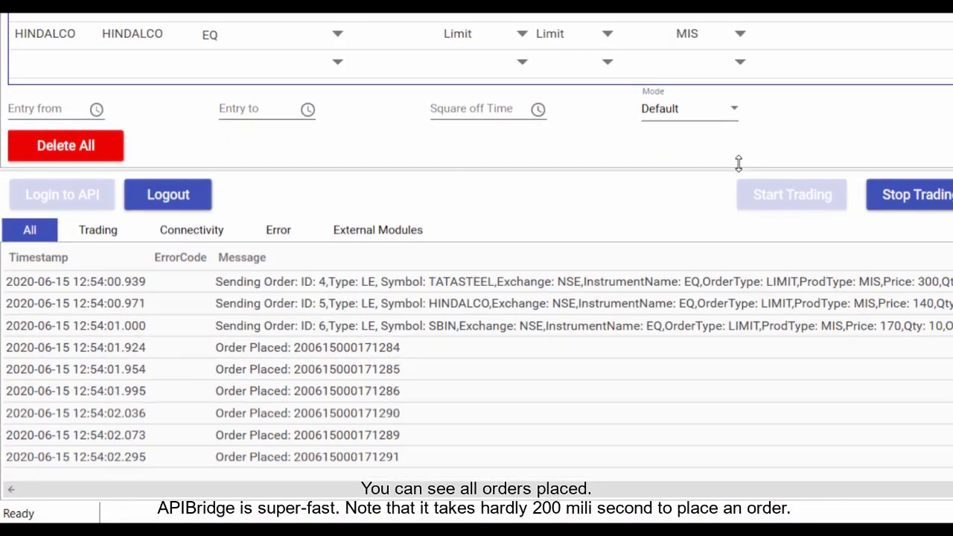
drag(737, 159, 736, 153)
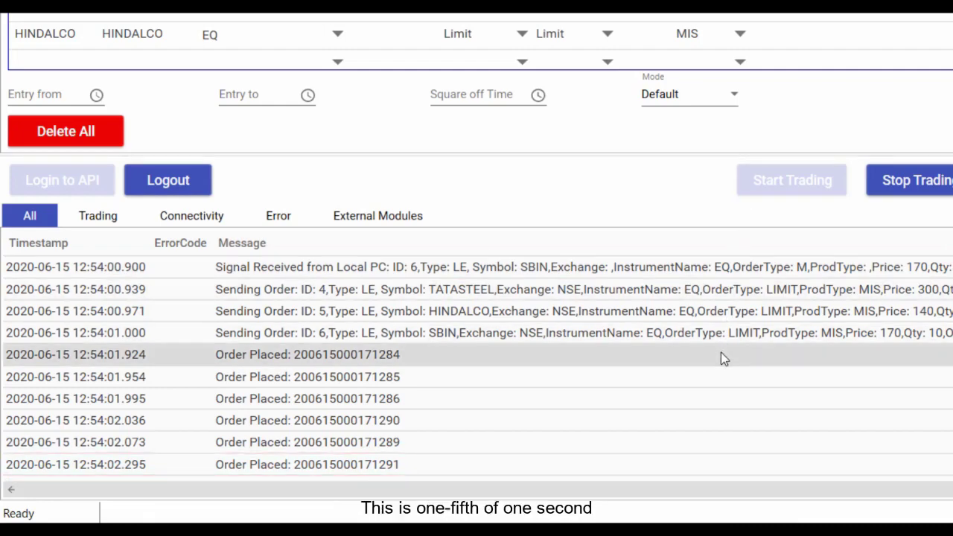
scroll(721, 353, up, 1)
scroll(721, 353, up, 2)
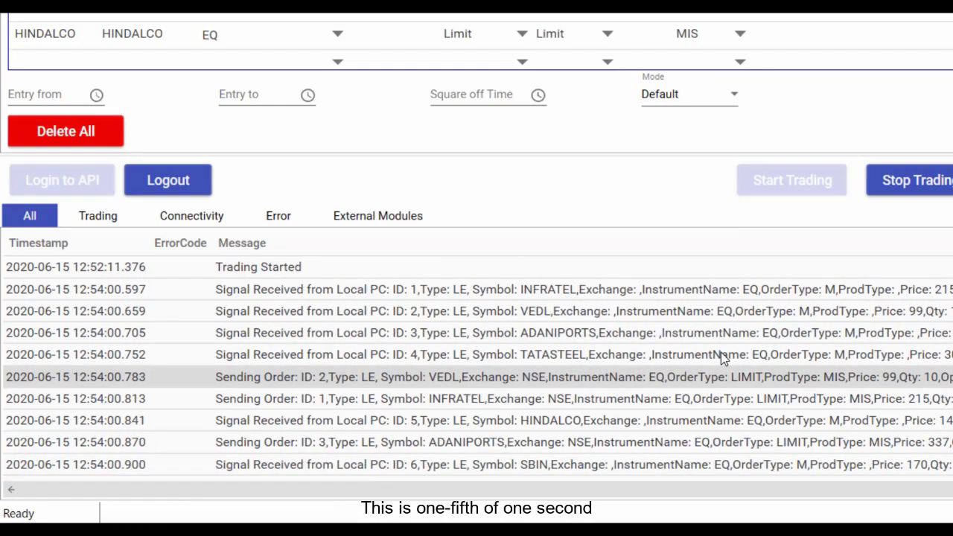
scroll(720, 352, down, 1)
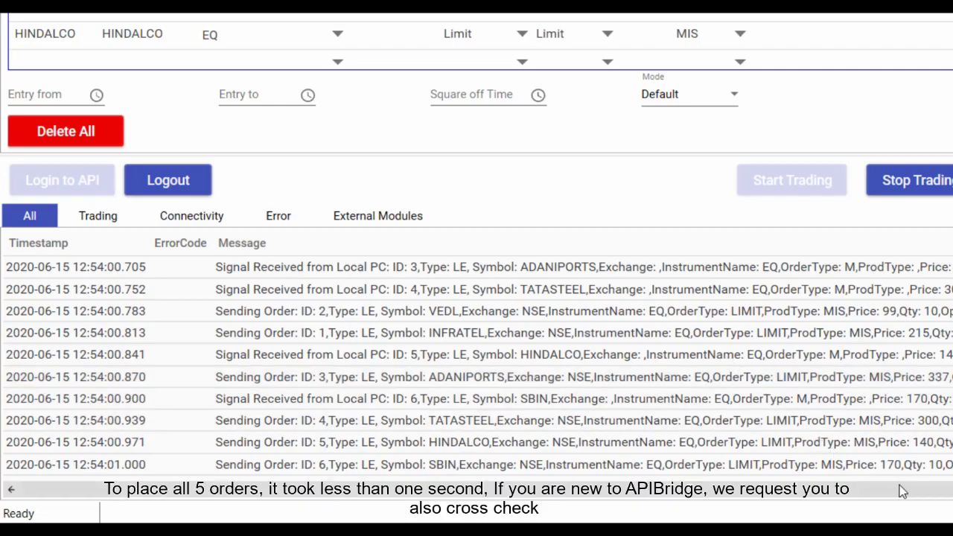
scroll(938, 494, right, 2)
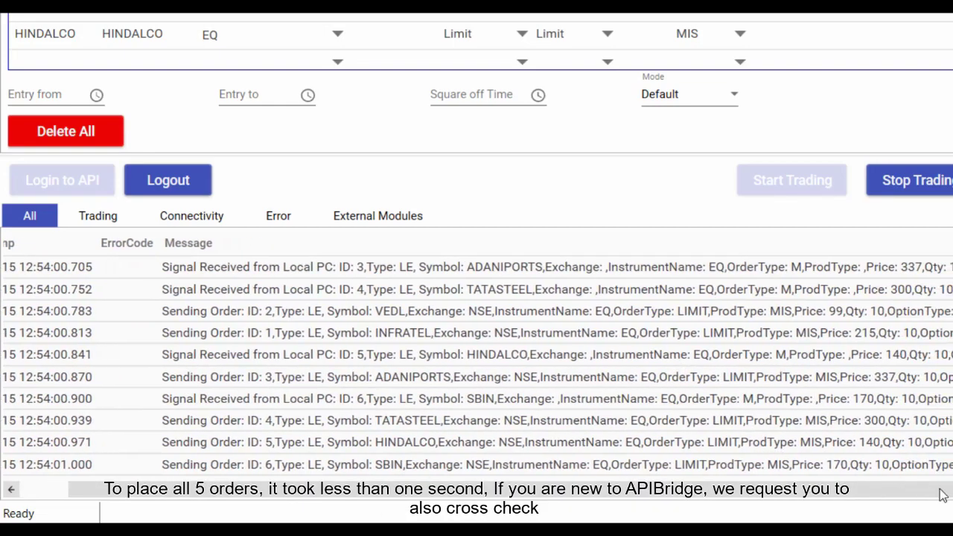
scroll(938, 493, right, 1)
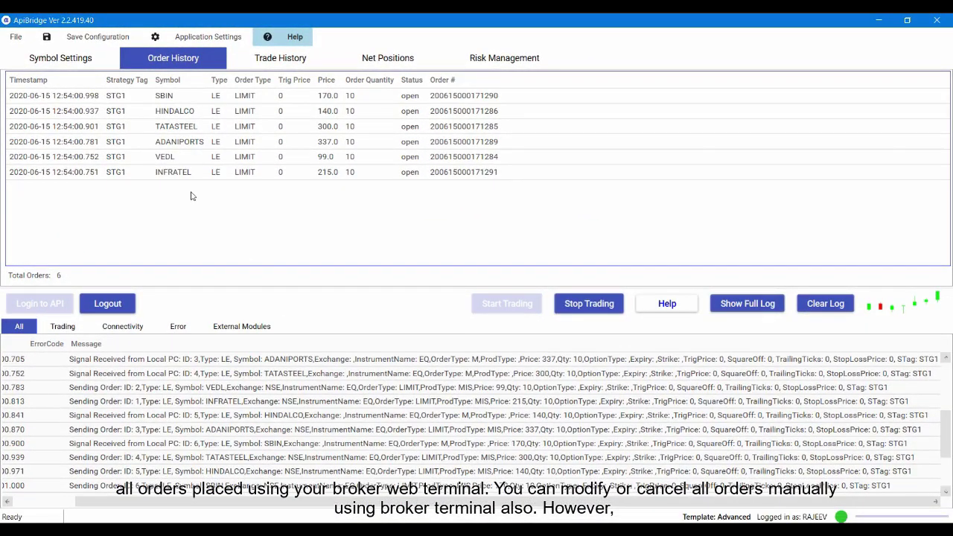
Enable the Signal Settings rule that makes new LE/LX signals cancel earlier open orders, save it, and close Application Settings.
click(209, 37)
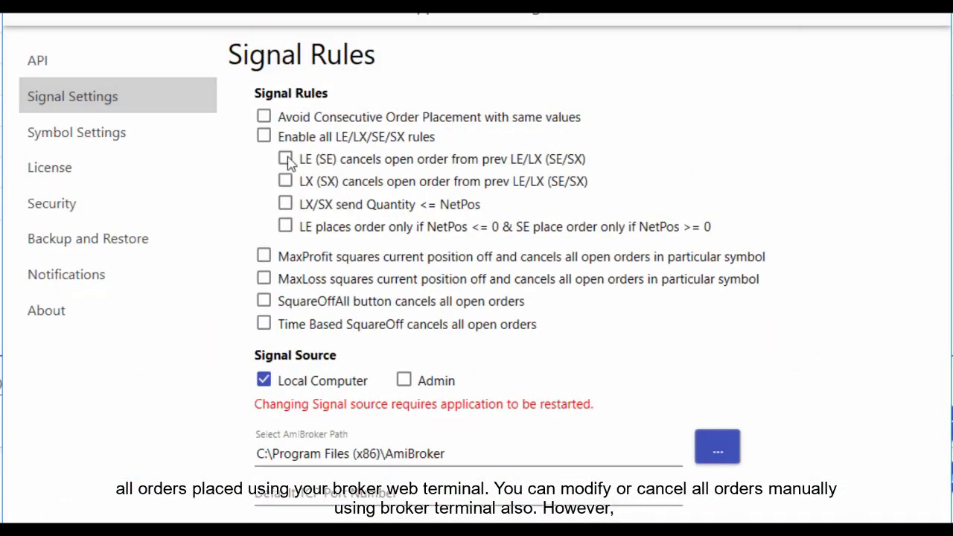
click(286, 160)
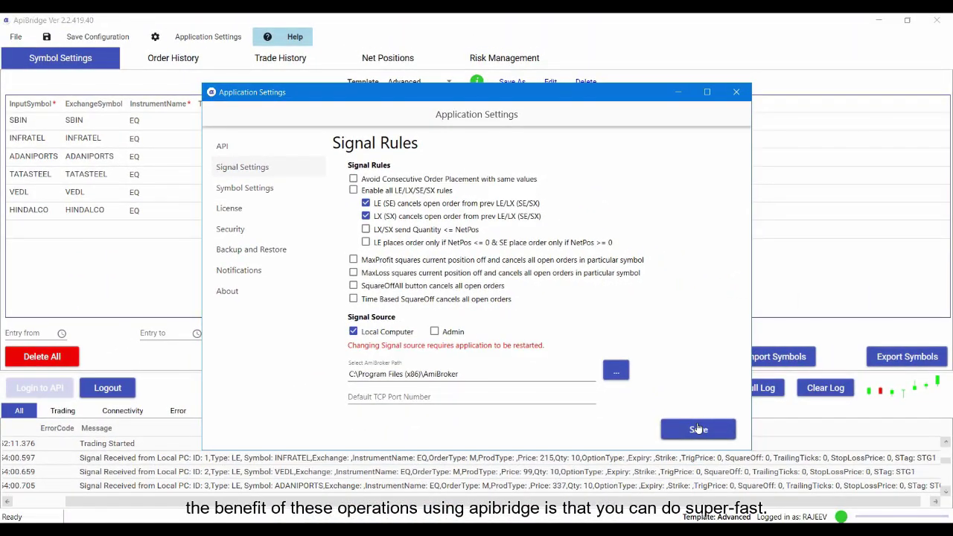
click(697, 429)
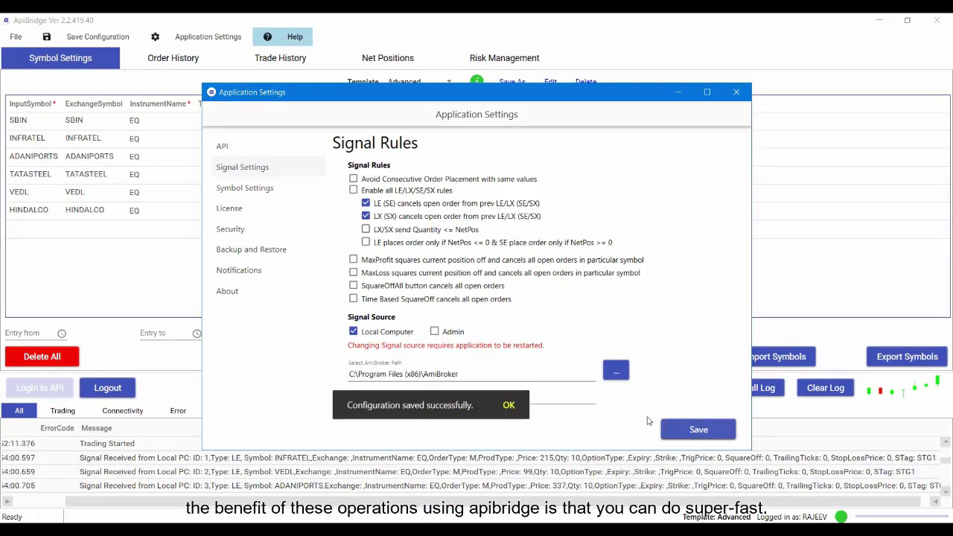
click(509, 404)
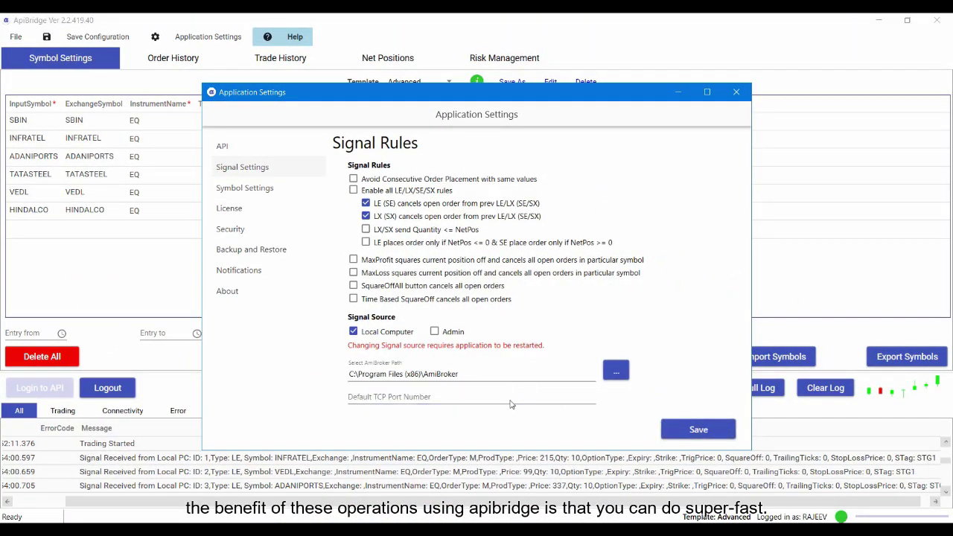
click(735, 92)
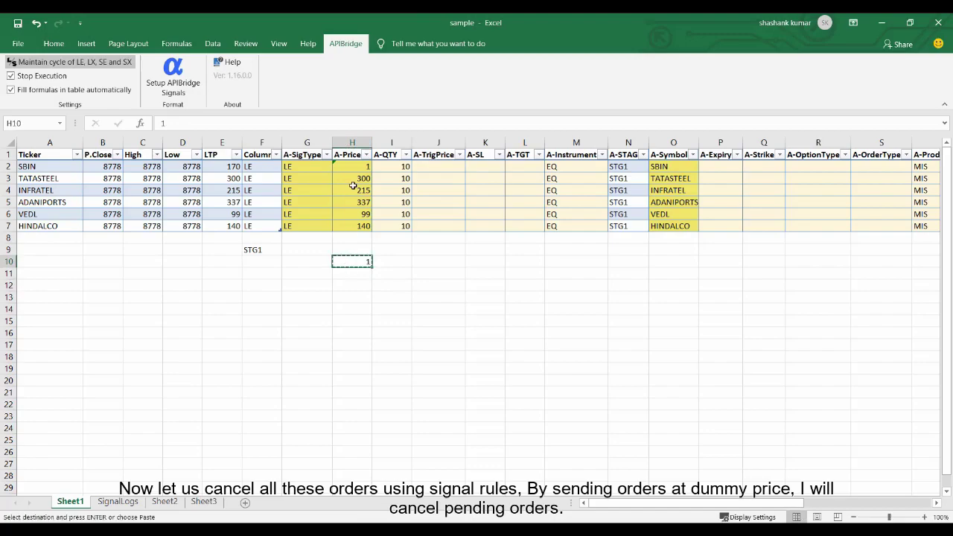
Paste the dummy price 1 into the A-Price cells H2:H7.
drag(352, 187, 353, 225)
text(1)
click(396, 282)
Clear the A-STAG tags in N2:N7 and copy STG1 from F9 to refill them.
drag(627, 166, 627, 226)
key(Delete)
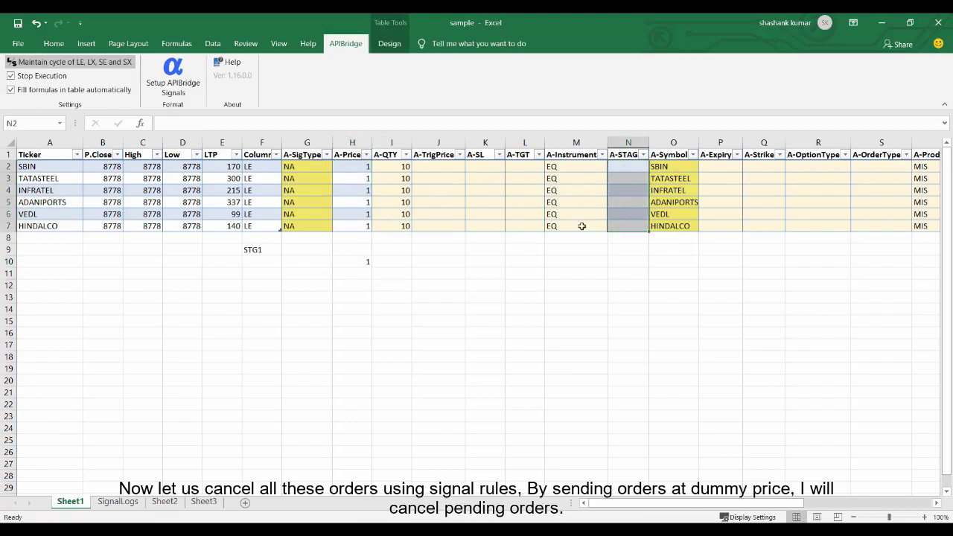
click(261, 250)
key(ctrl+c)
drag(627, 166, 628, 223)
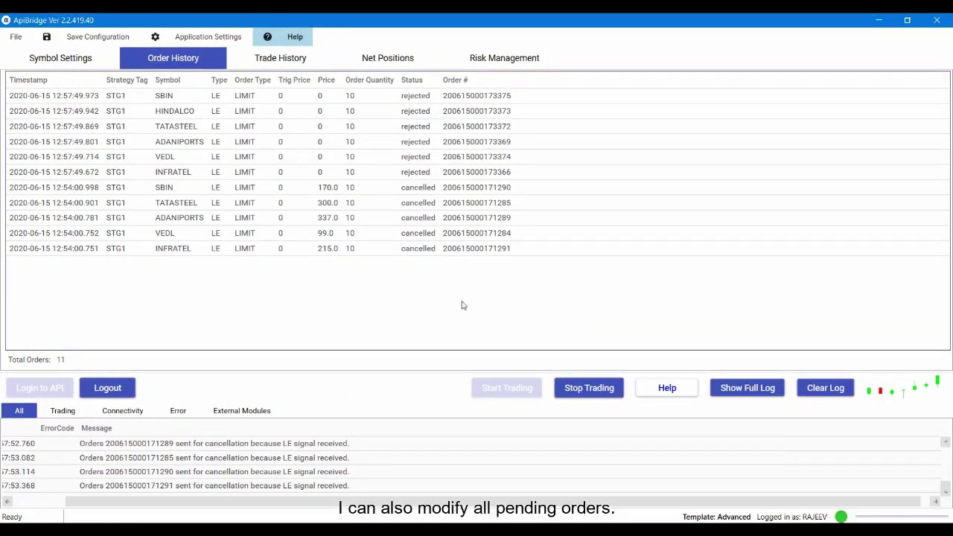
Copy the LTP values into the A-Price column as a starting point.
key(alt+Tab)
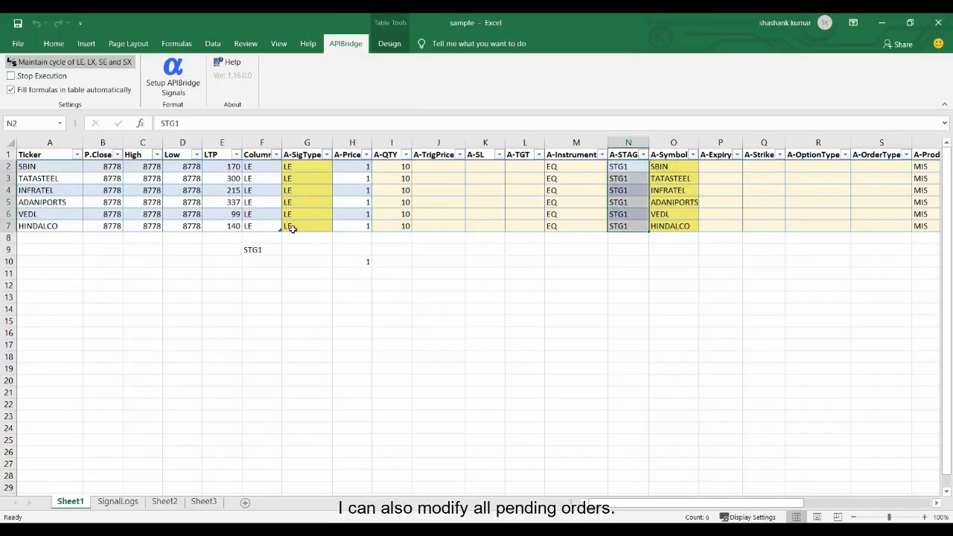
drag(222, 166, 222, 225)
key(ctrl+c)
click(352, 166)
key(ctrl+v)
Enter A-Prices such as 170.5, 99.5 and 140.5, then refill the STG1 tags to resend.
text(170.5)
key(Return)
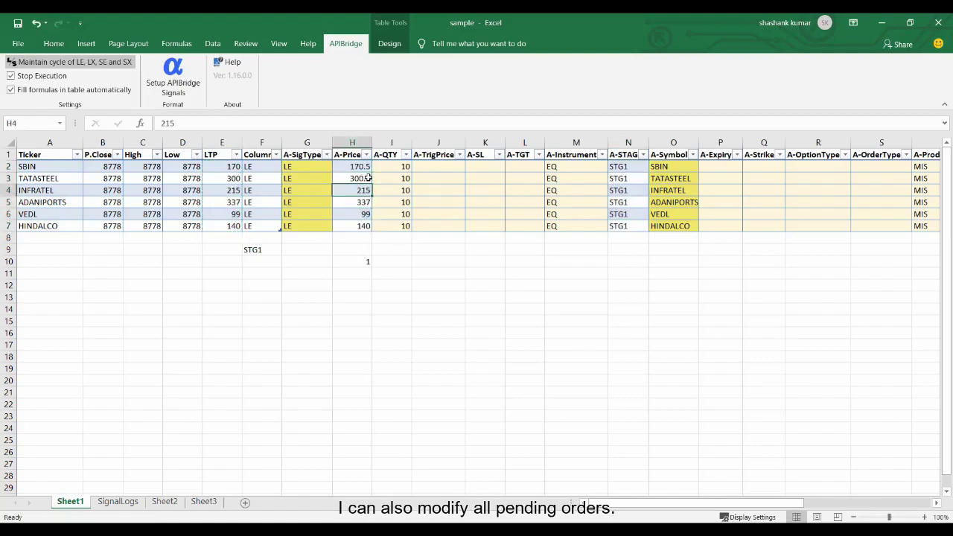
key(Return)
text(140.5)
key(Return)
key(Return)
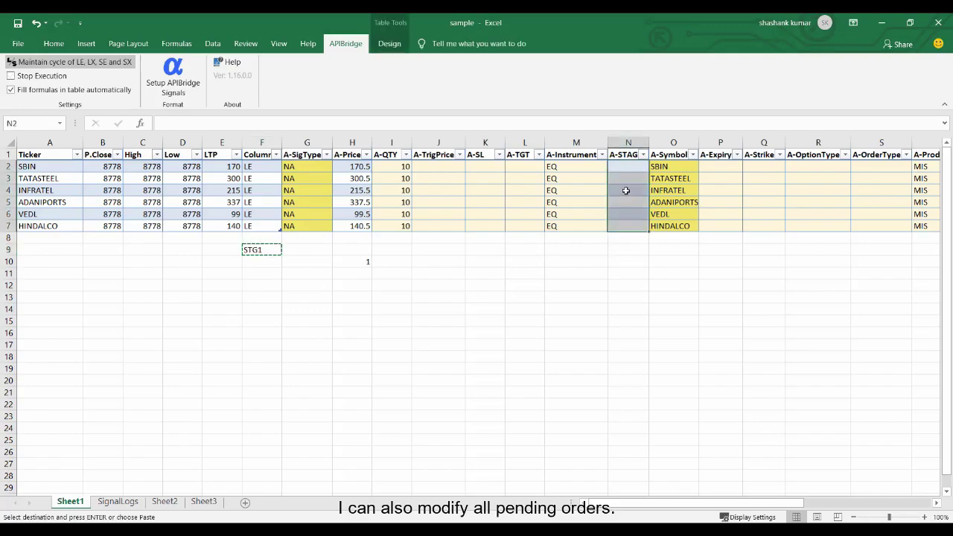
drag(628, 166, 627, 225)
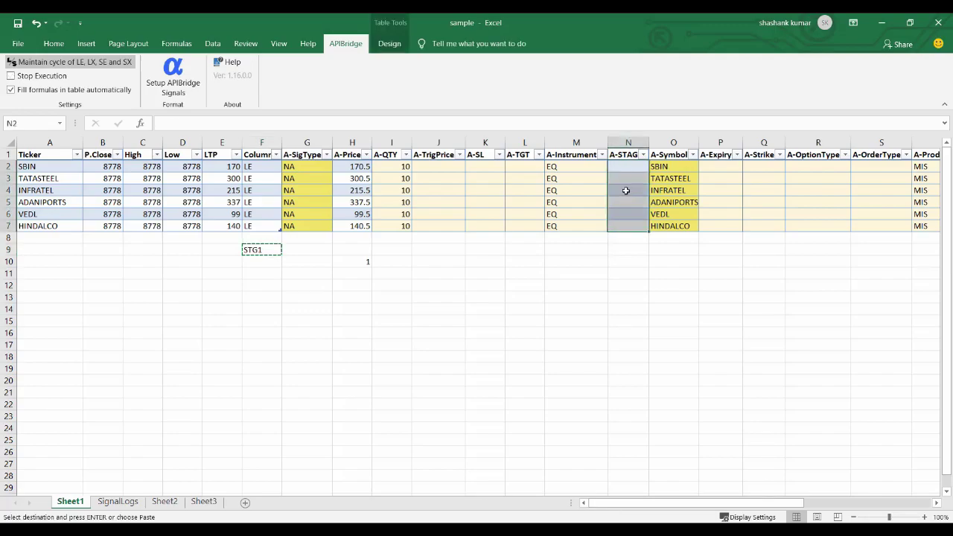
key(Return)
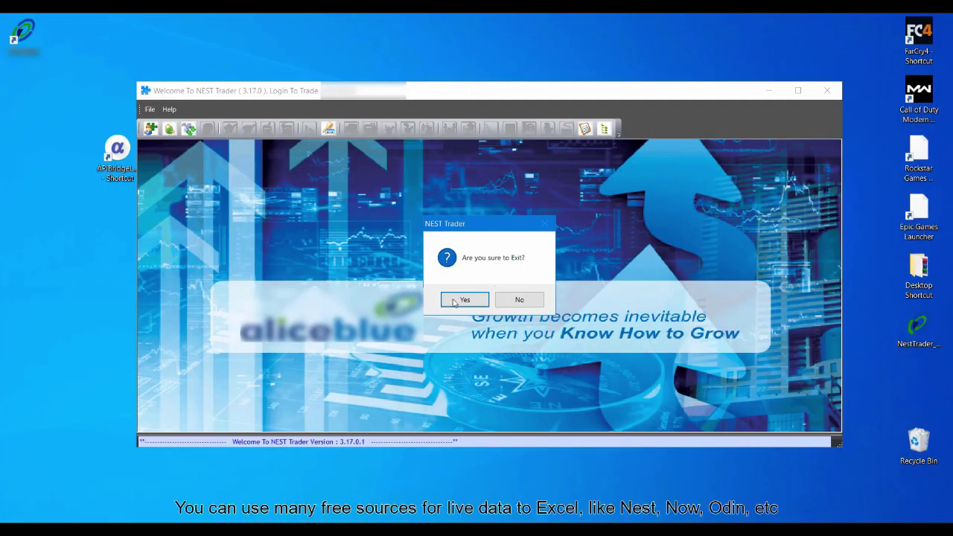
Restart and log back into NEST Trader, then link all market watch items to Excel.
click(455, 299)
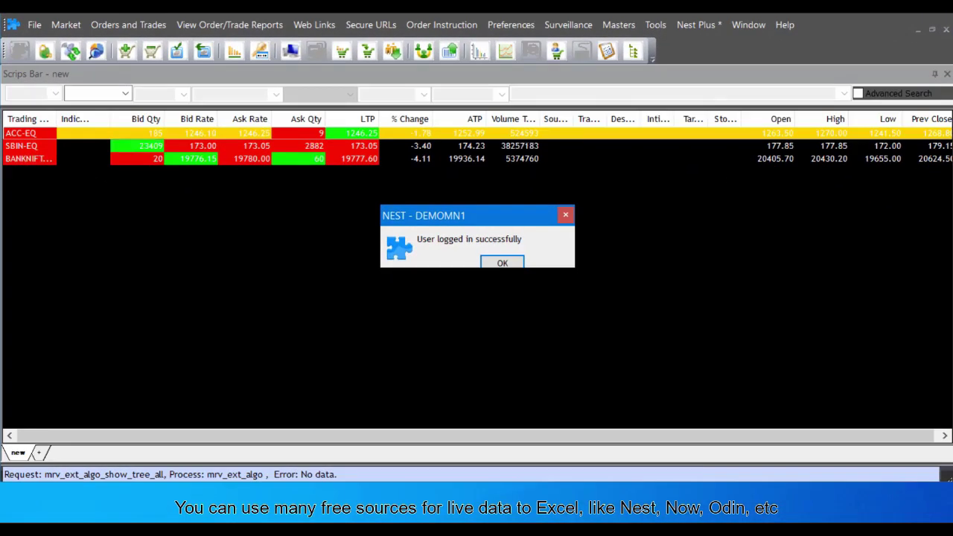
click(503, 263)
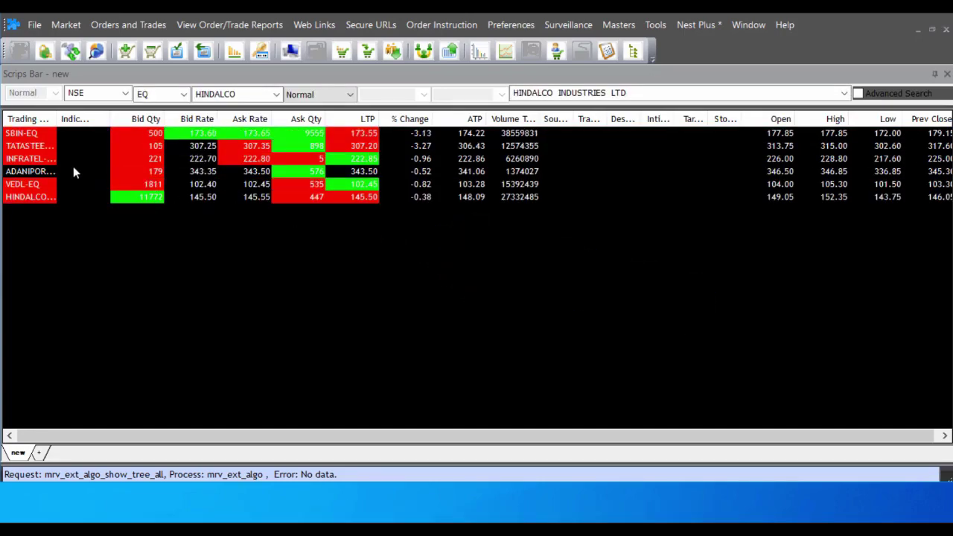
right_click(73, 168)
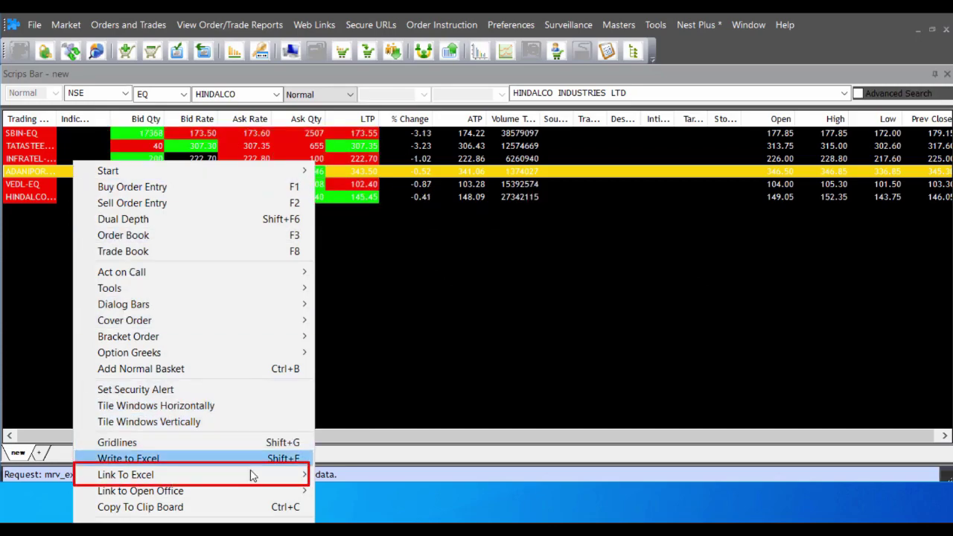
mouse_move(125, 474)
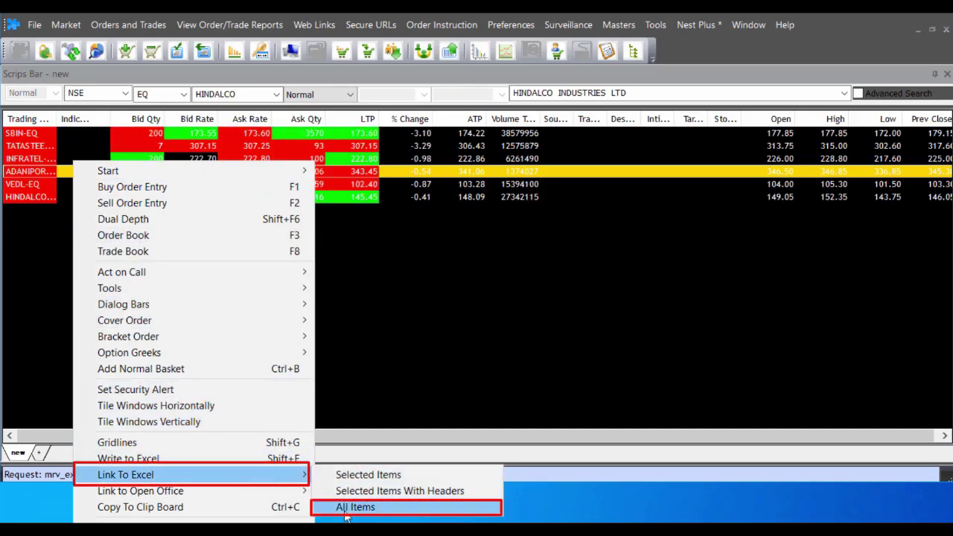
click(345, 509)
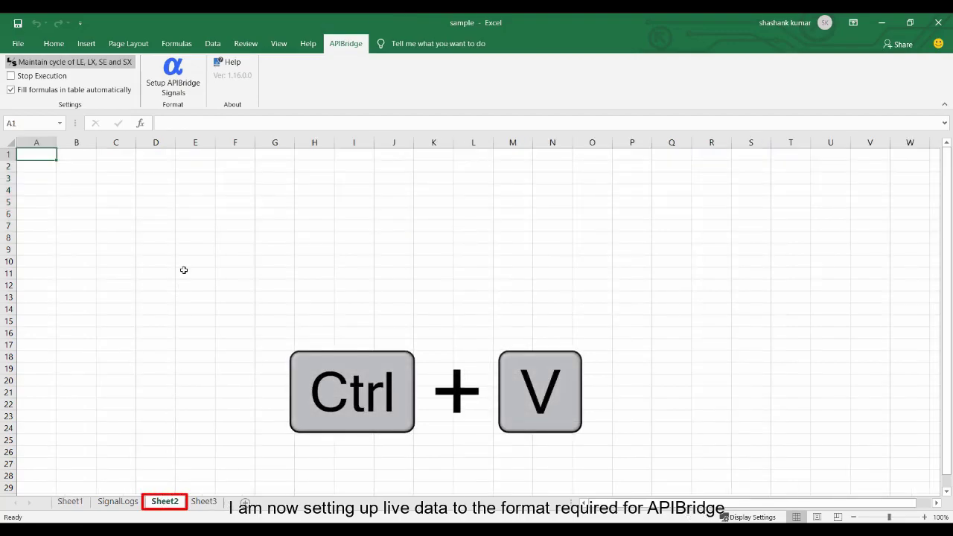
Paste the linked live NEST quotes into Sheet2 starting at A1.
key(ctrl+v)
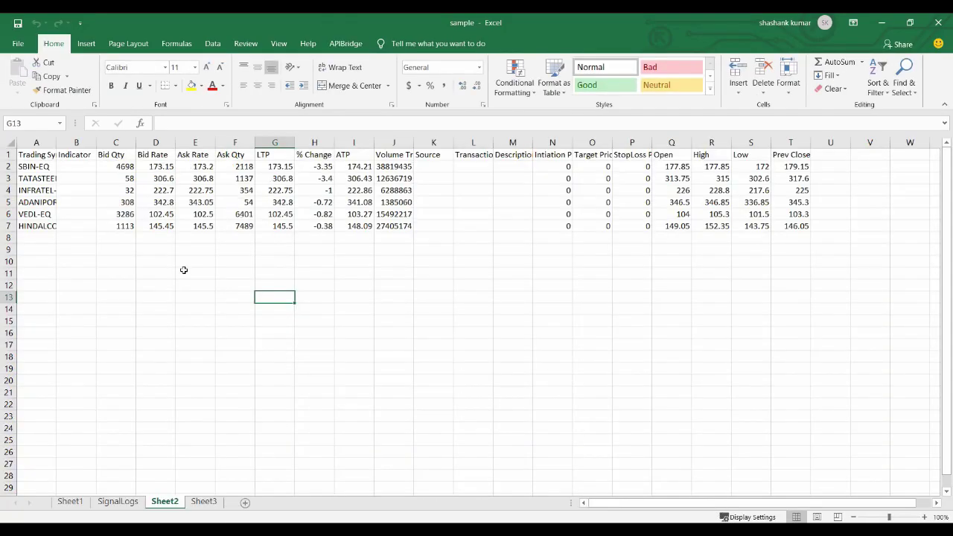
drag(275, 166, 280, 221)
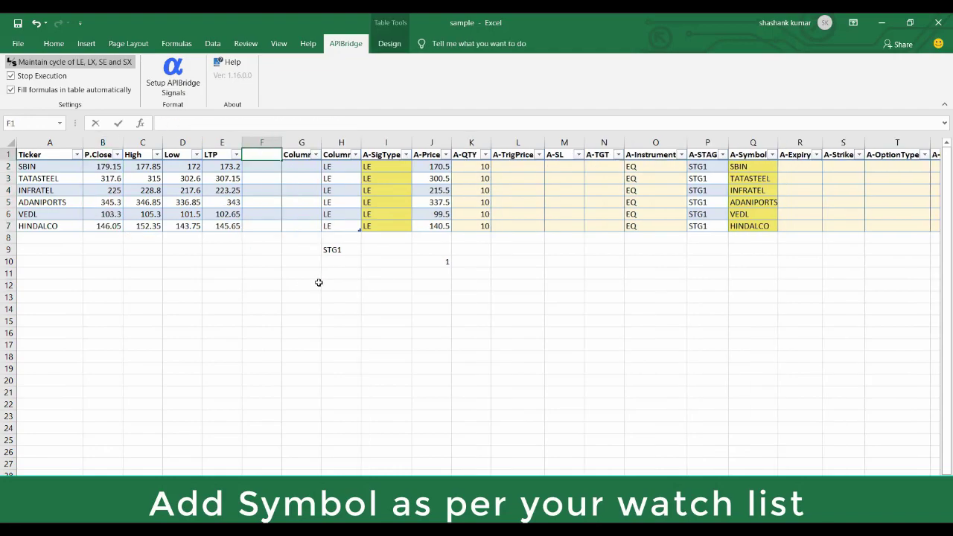
Add Support and resistence columns with levels such as 174.15, 308.1, 224.4, 146.7 and 173.3.
text(Support)
key(Tab)
key(BackSpace)
text(resistence)
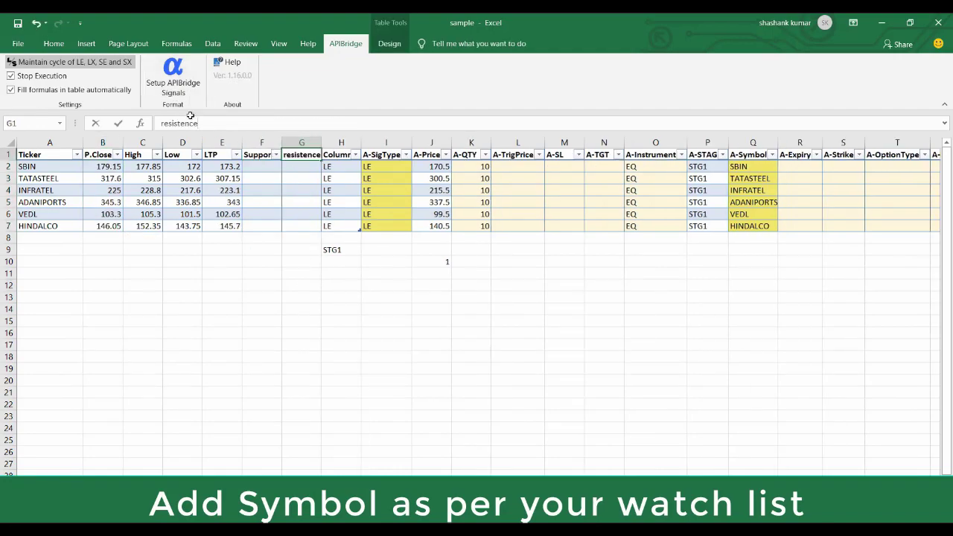
text(174.15)
key(Return)
text(308.1)
key(Return)
text(224.4)
key(Return)
text(03.65)
key(Return)
text(146.7)
click(269, 167)
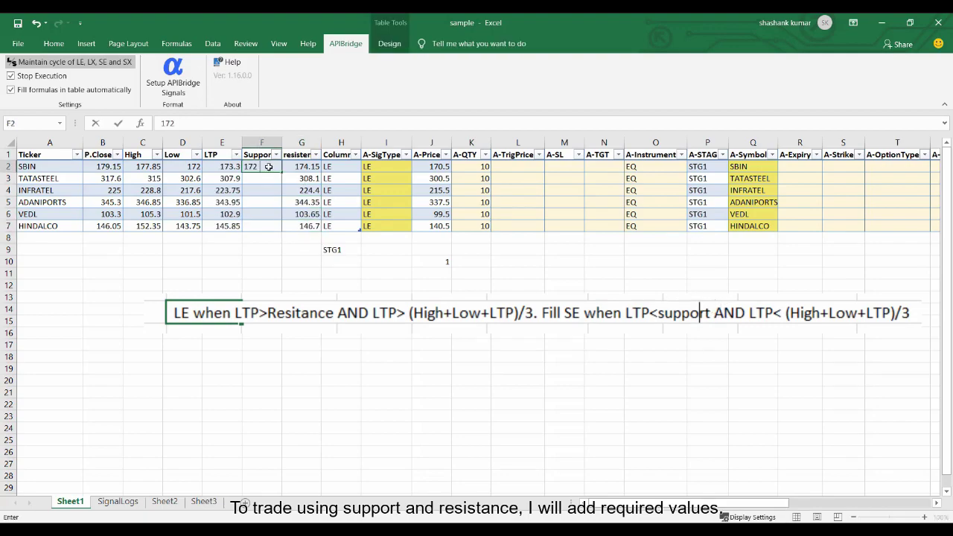
text(173.3 306.)
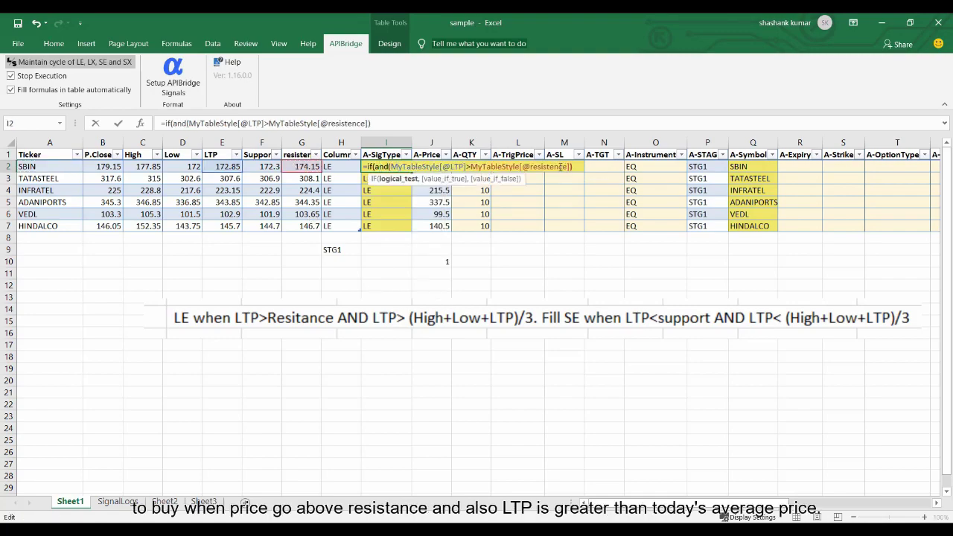
Enter an IF(AND()) A-SigType formula comparing LTP to support, resistence and (High+Low+LTP)/3, giving LE, SE or NA.
click(222, 167)
text(>()
click(146, 166)
text(+)
click(182, 167)
text(+)
click(218, 167)
text())
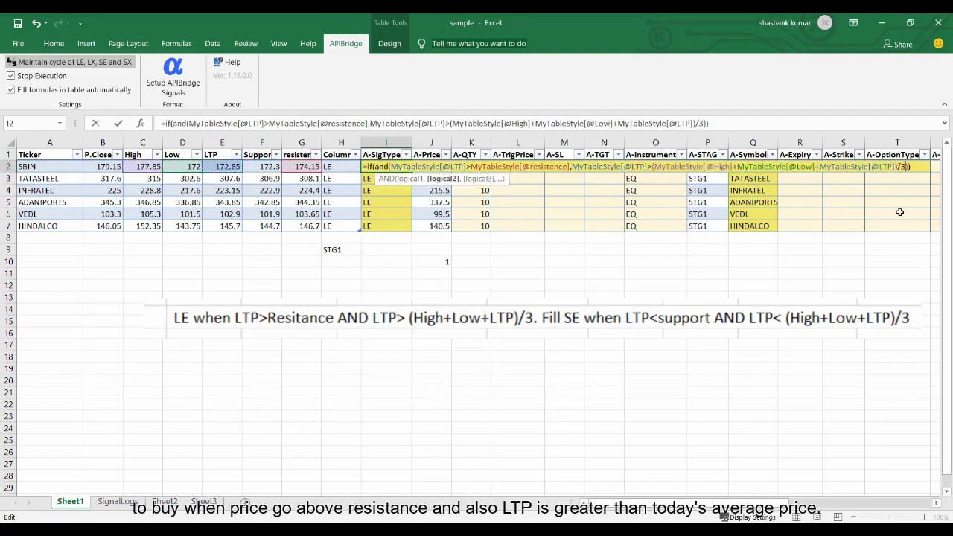
text(,"LE",IF())
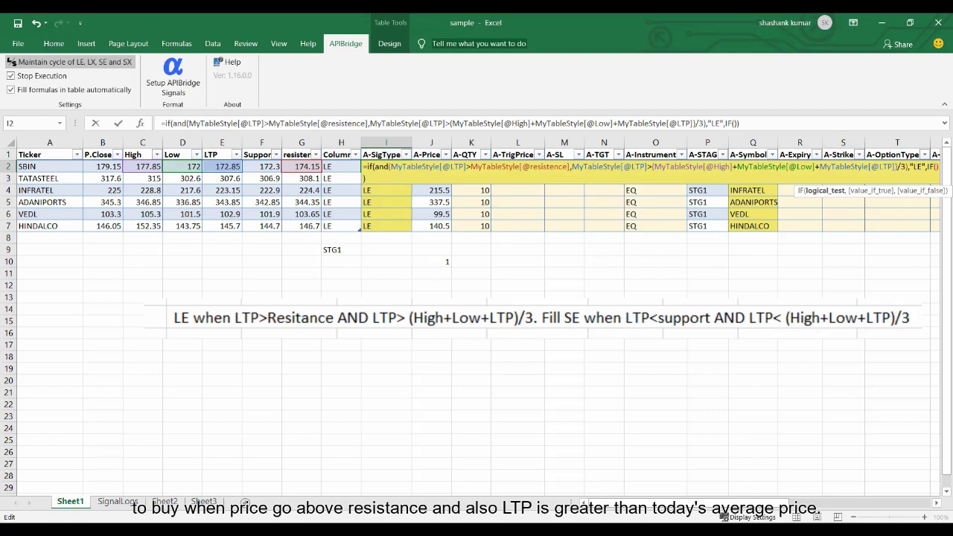
text(and()
click(222, 167)
text(<)
click(302, 167)
text(,)
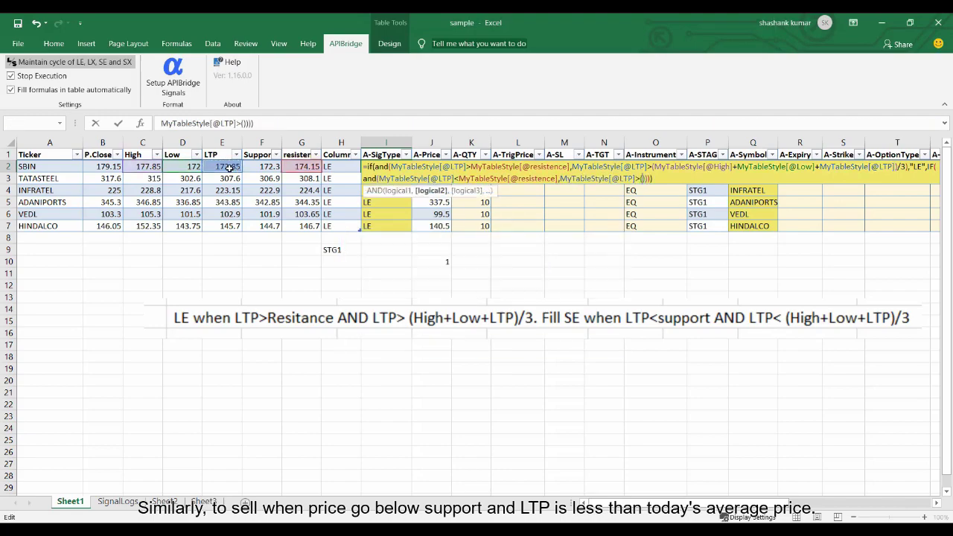
text(MyTableStyle[@High]+MyTableStyle[@Low]+MyTableStyle[@LTP])/3),"SE)
key(Return)
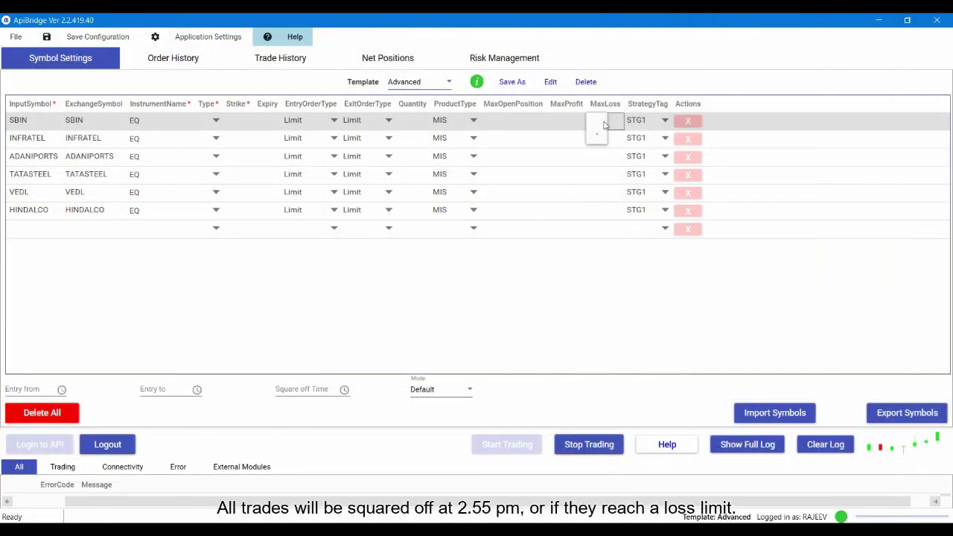
Give INFRATEL, ADANIPORTS, TATASTEEL, VEDL and HINDALCO MaxLoss -50, with square-off at 2:55 PM.
click(600, 160)
click(598, 179)
click(600, 195)
click(600, 216)
click(611, 228)
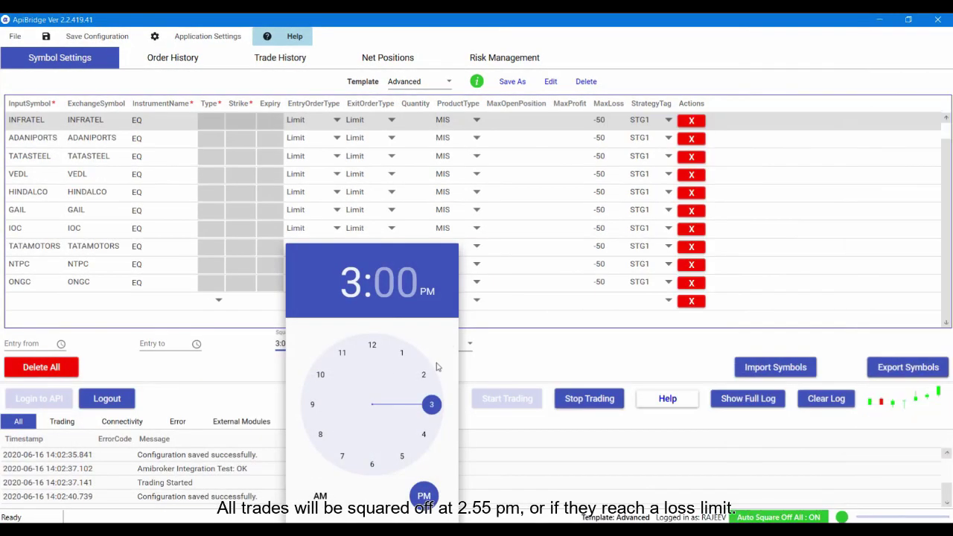
click(419, 376)
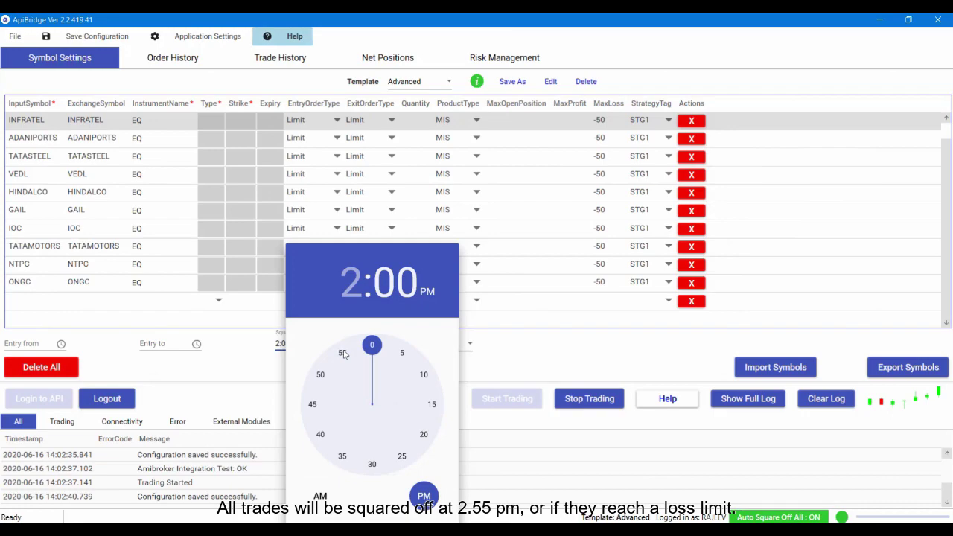
click(342, 353)
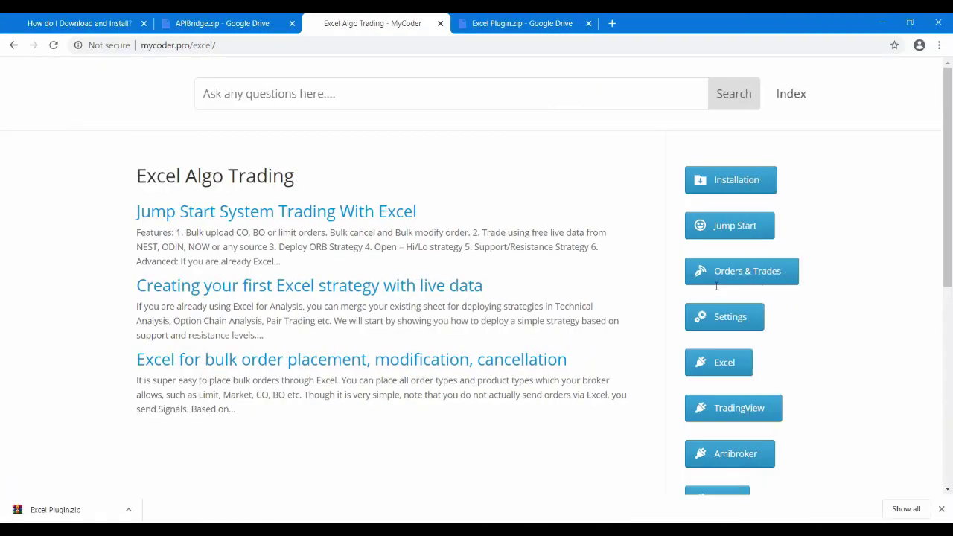
Open the 'Excel for bulk order placement, modification, cancellation' article on mycoder.pro/excel.
click(318, 360)
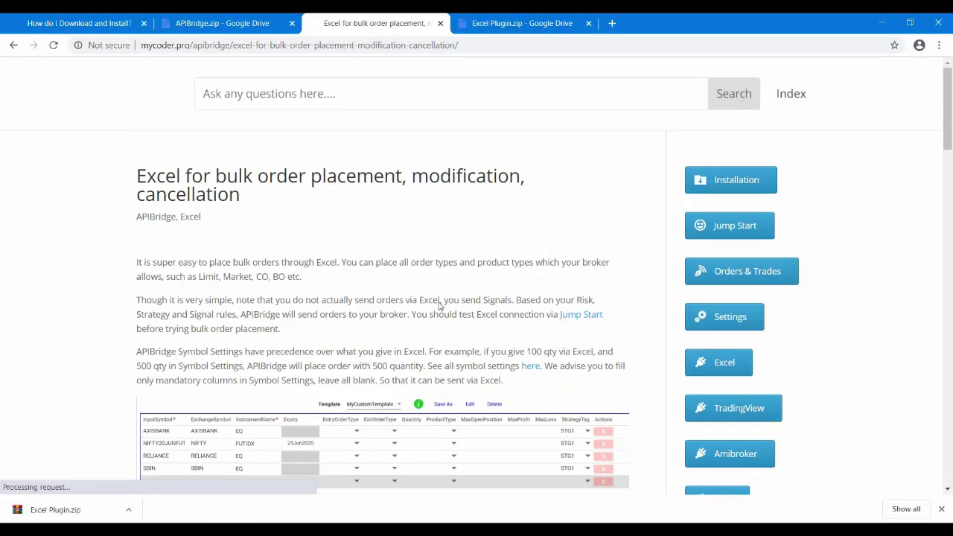